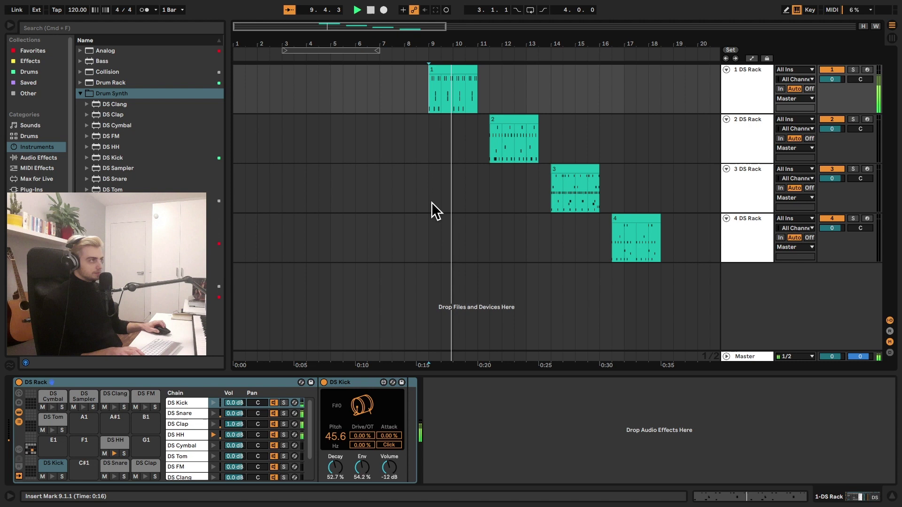
- Inspect the snare, clap, hi-hat, tom and cymbal pads of the existing DS Rack and their synth settings
left_click_drag(559, 45, 485, 40)
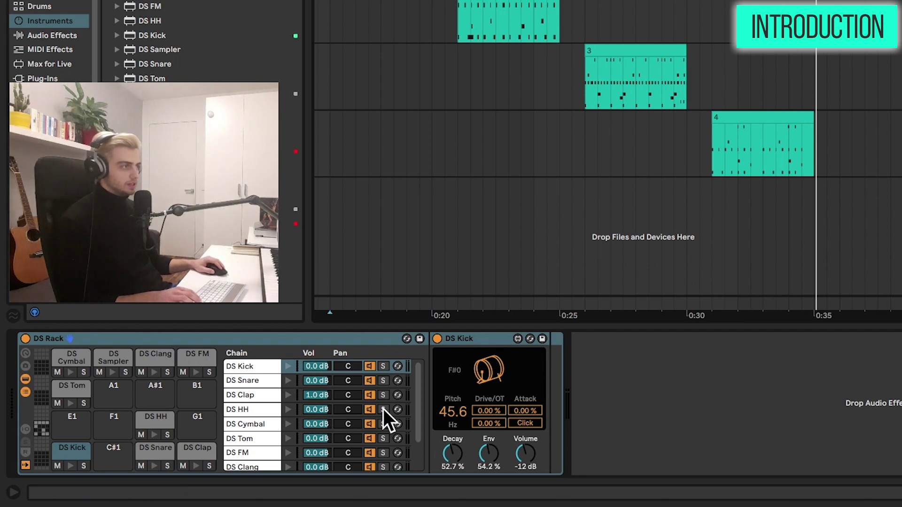
left_click(152, 449)
left_click(185, 447)
left_click(143, 429)
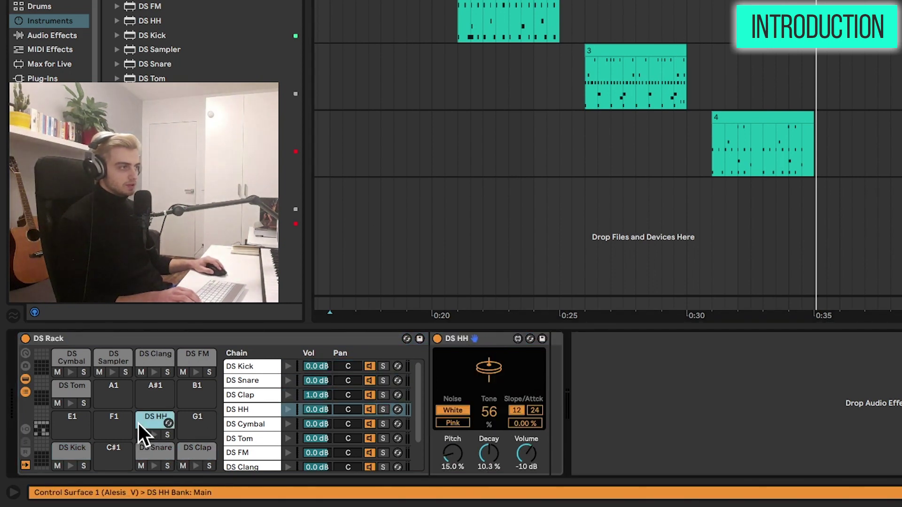
left_click(67, 392)
left_click(72, 364)
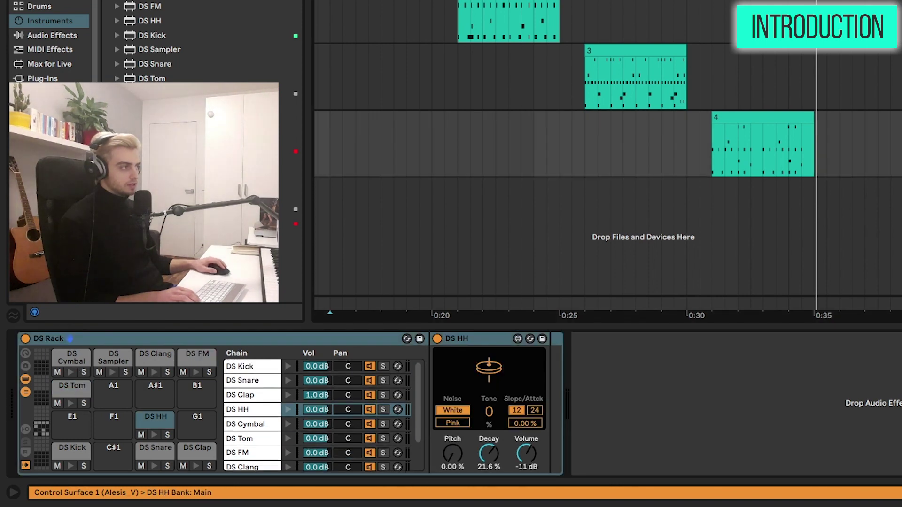
- Add a new MIDI track holding a DS Rack below the four pattern tracks and show its DS Kick device
key("ctrl+shift+t")
key("ctrl+v")
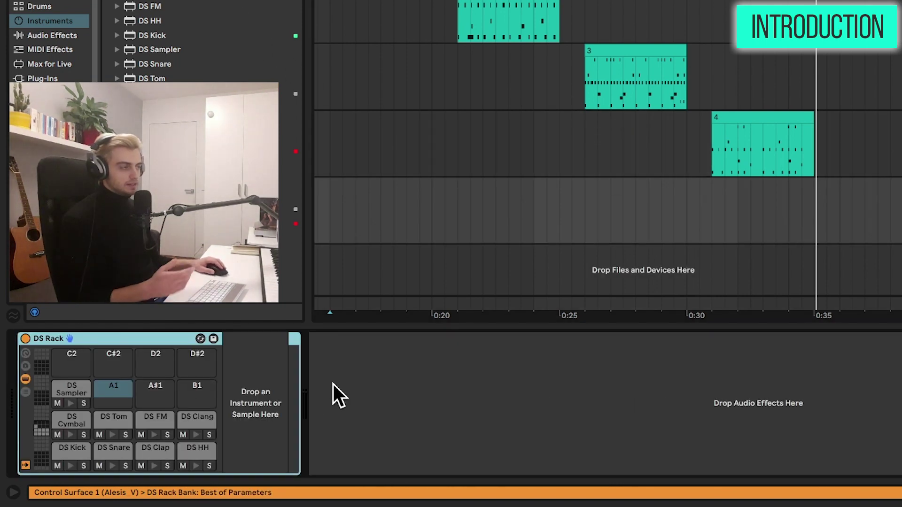
left_click(66, 453)
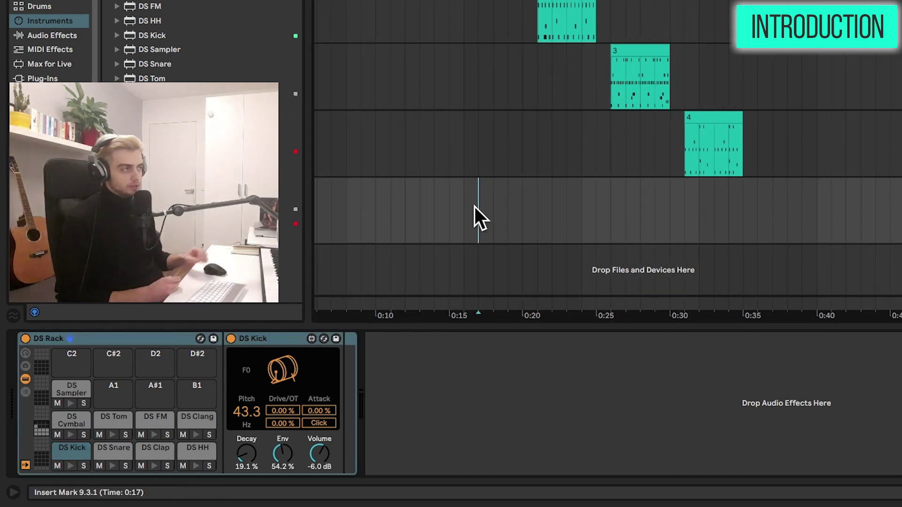
mouse_move(420, 19)
left_mouse_down()
mouse_move(709, 112)
mouse_move(765, 170)
left_mouse_up()
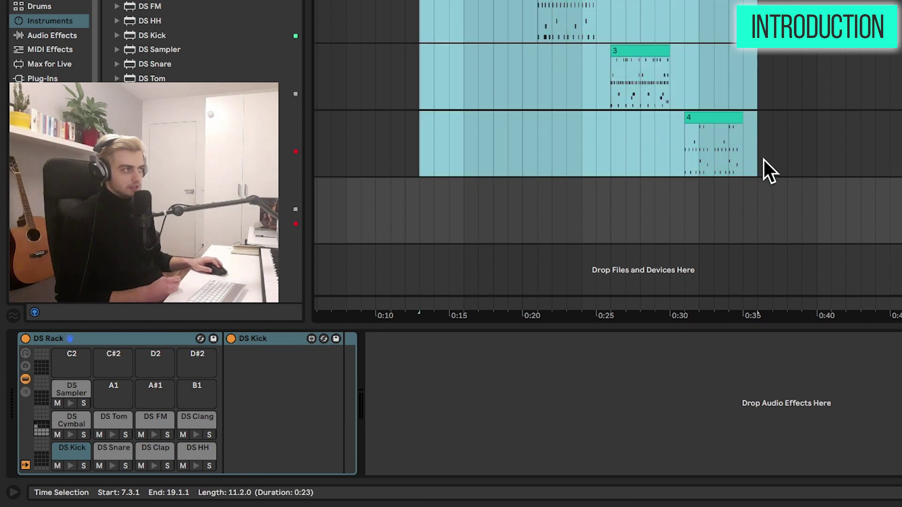
left_click(529, 222)
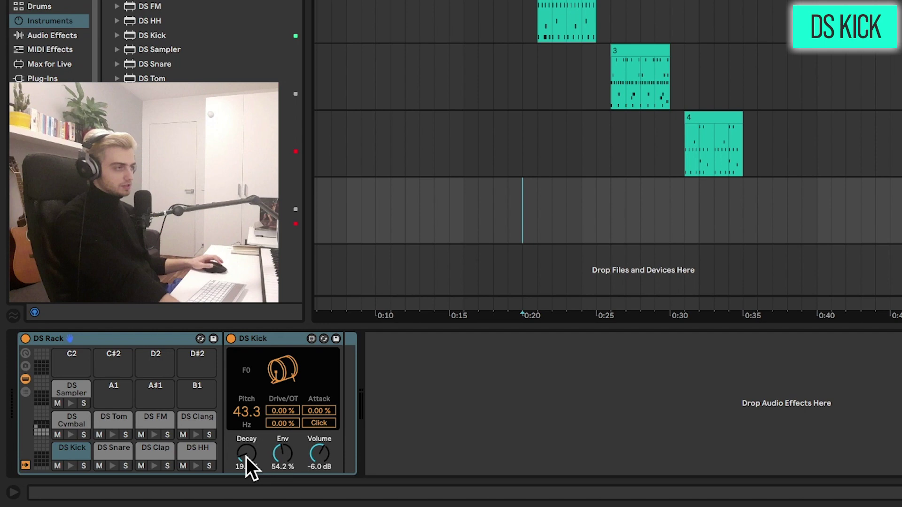
- Set the DS Kick's Decay to 71.8 %, Drive to 22.0 % and OT to 100 %
left_click_drag(246, 458, 246, 432)
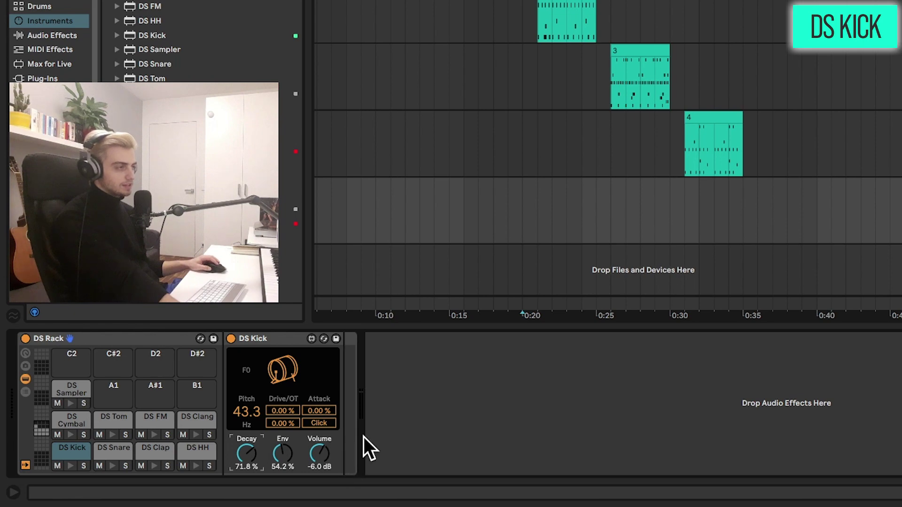
left_click(376, 429)
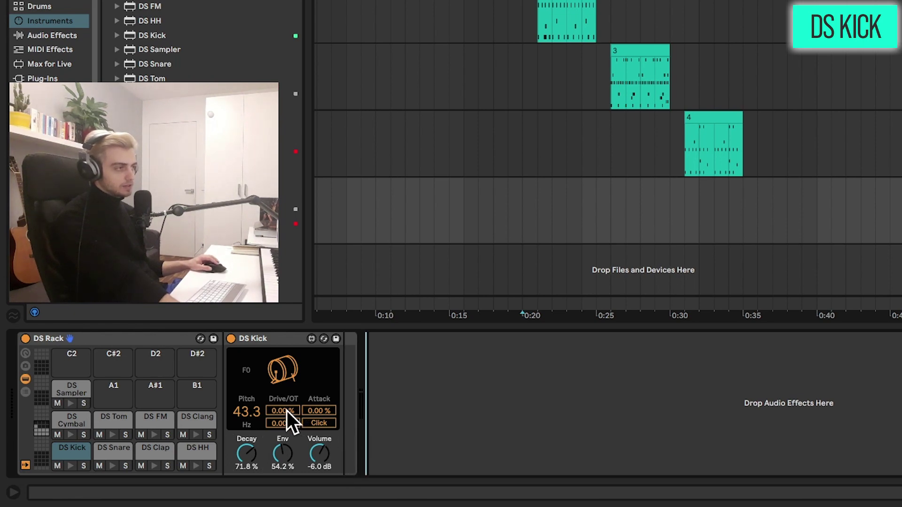
mouse_move(286, 411)
left_mouse_down()
mouse_move(286, 401)
mouse_move(286, 411)
left_mouse_up()
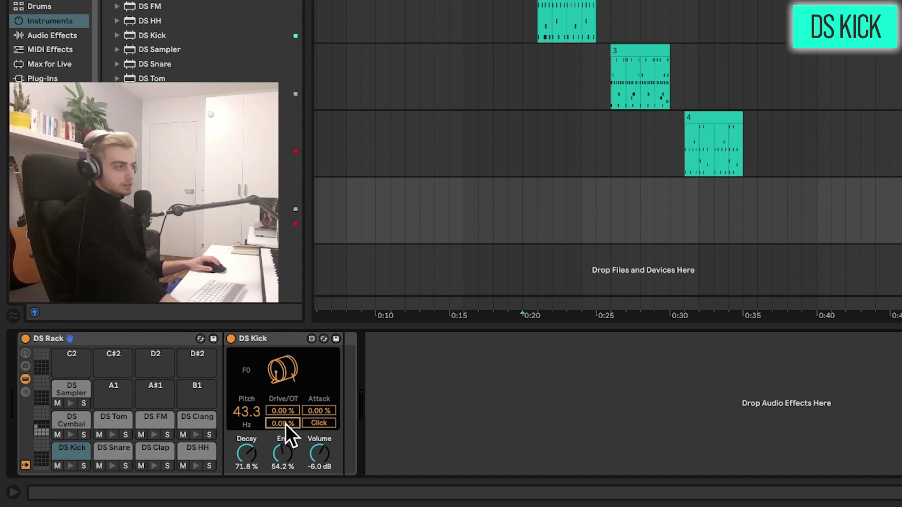
left_click_drag(286, 424, 286, 397)
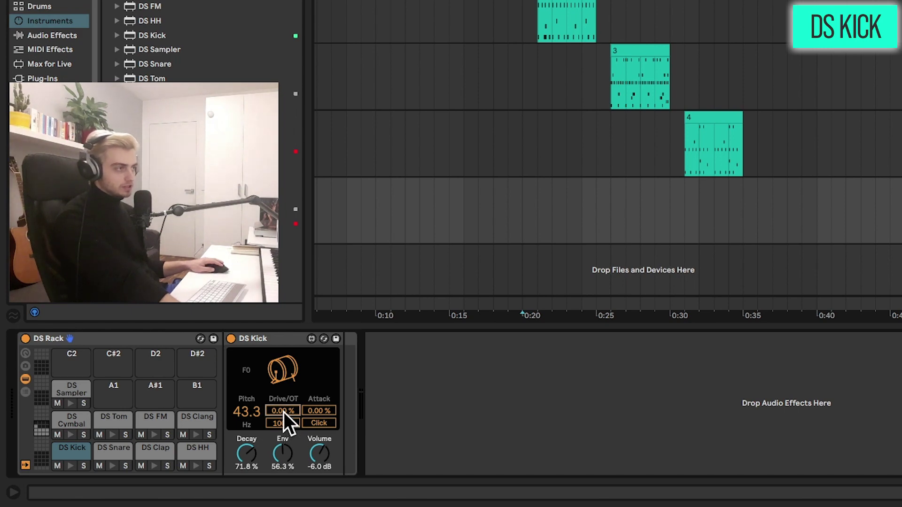
left_click_drag(283, 412, 284, 397)
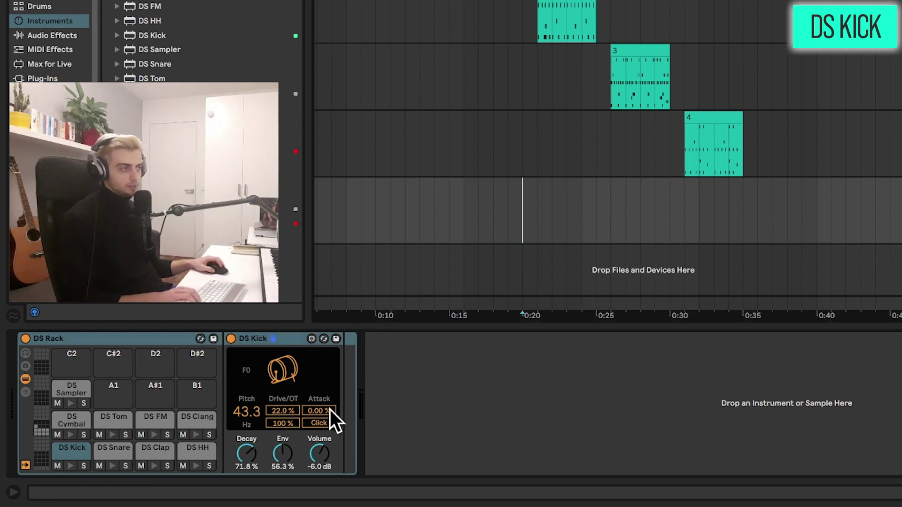
- Lower the DS Kick's Volume to -8.3 dB, try out its Attack amount and turn on Click
left_click_drag(328, 438, 328, 442)
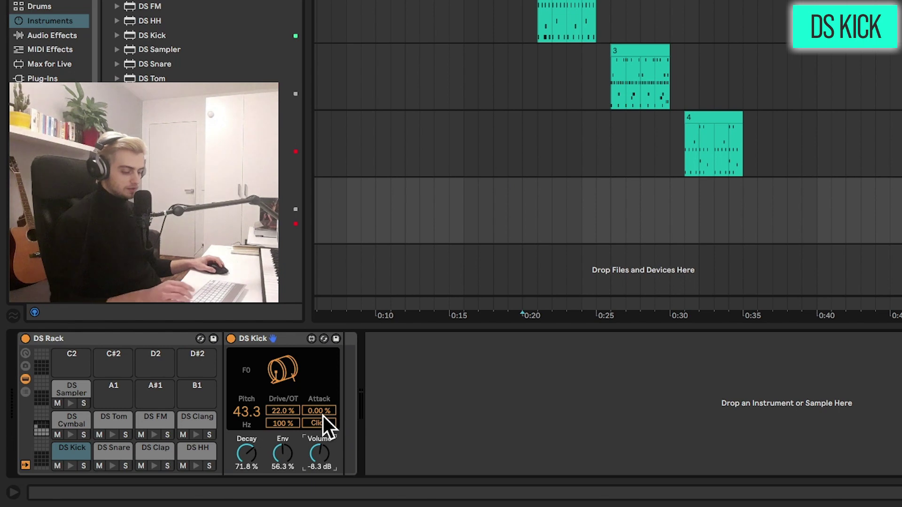
key("a")
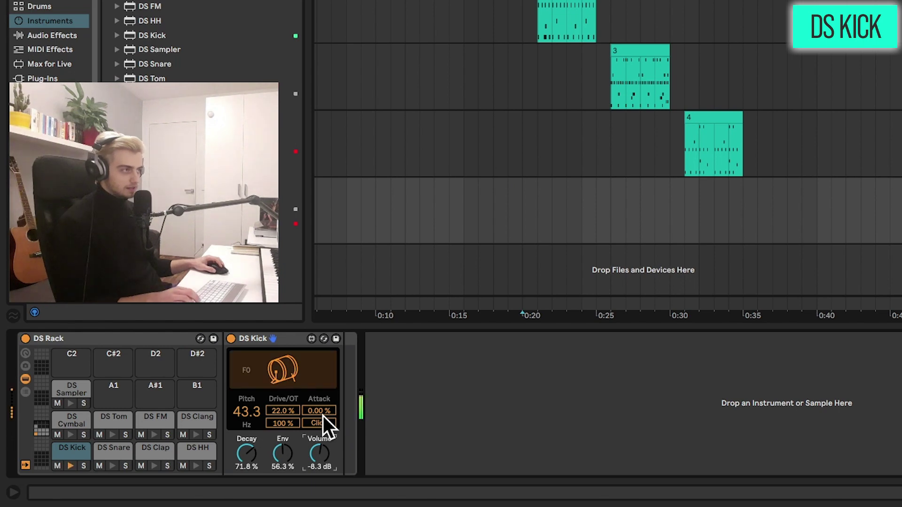
left_click_drag(323, 415, 323, 386)
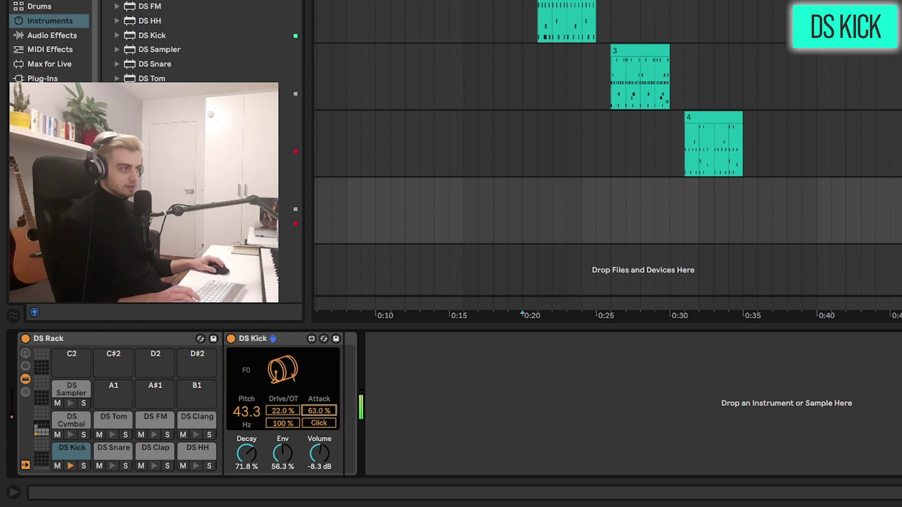
left_click(324, 423)
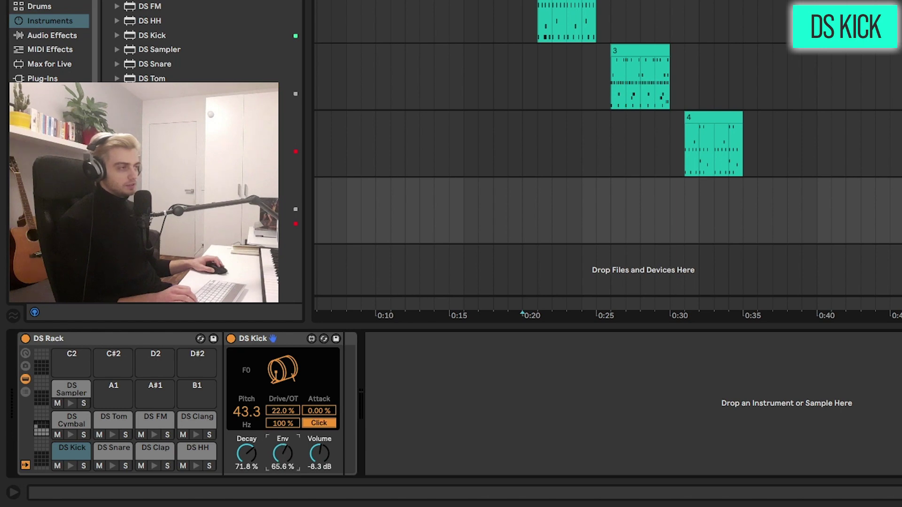
- Audition the kick repeatedly and raise its Env amount to 100 %
key("a")
key("a")
key("a")
key("a")
mouse_move(282, 454)
left_mouse_down()
mouse_move(282, 435)
mouse_move(282, 502)
mouse_move(283, 454)
left_mouse_up()
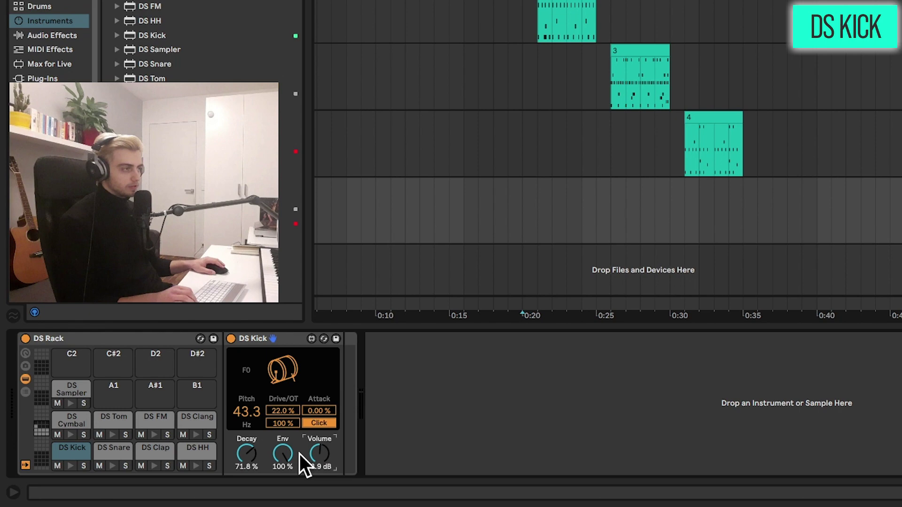
- Show the DS Snare and set its Decay to 26.8 %, Tune to 33.9 % and Volume to -3.8 dB
left_click(114, 456)
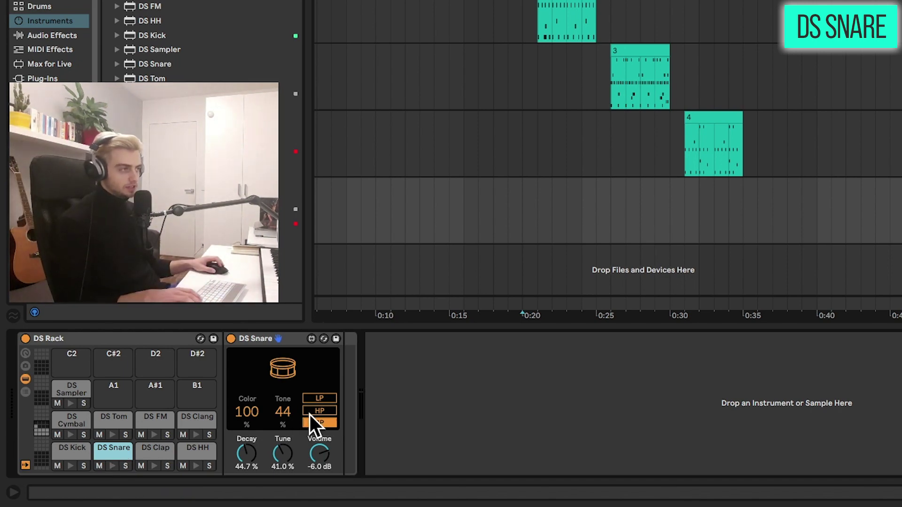
left_click_drag(250, 452, 255, 397)
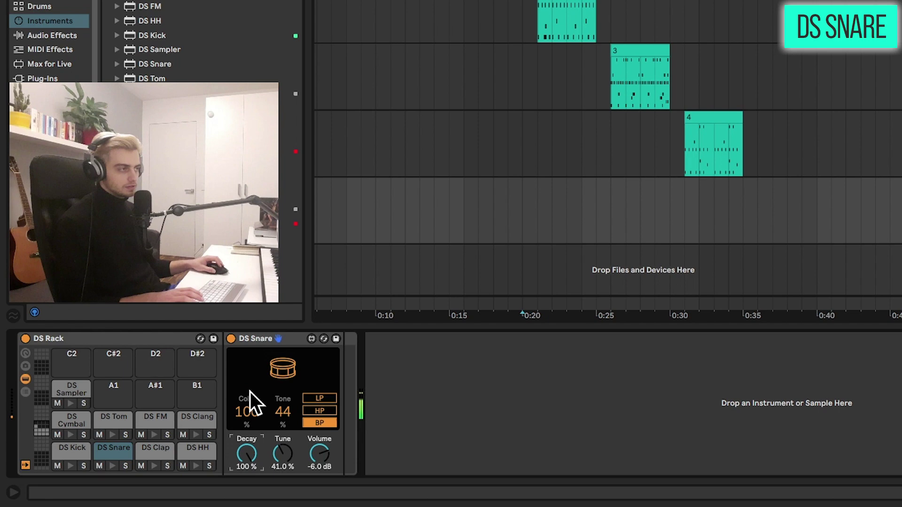
left_click_drag(249, 452, 250, 505)
left_click_drag(283, 453, 312, 444)
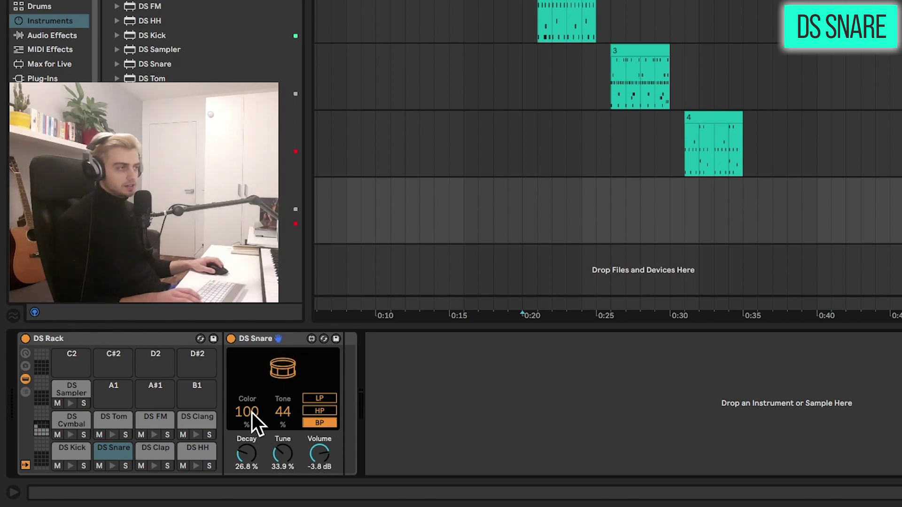
- Set the DS Snare's Color to 51 % and Tone to 80 %, comparing the HP and LP filters before returning to BP
mouse_move(252, 412)
left_mouse_down()
mouse_move(252, 454)
mouse_move(250, 412)
left_mouse_up()
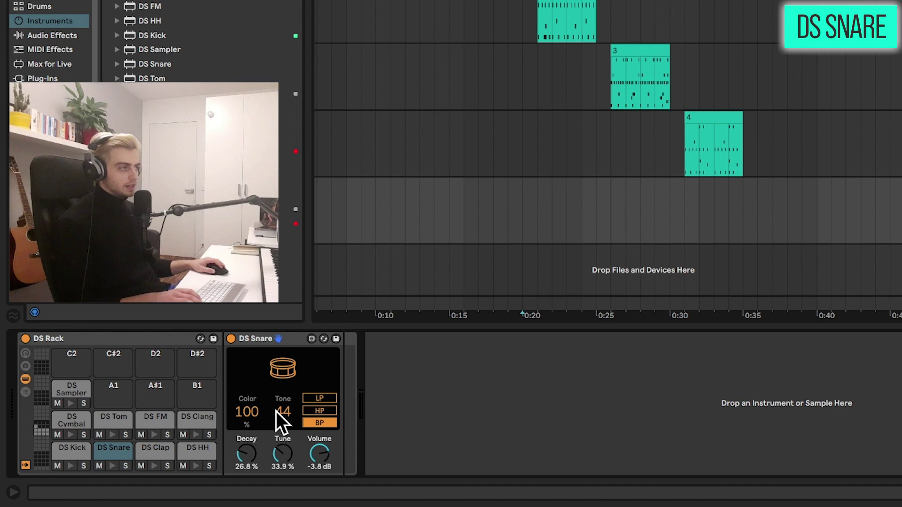
mouse_move(283, 412)
left_mouse_down()
mouse_move(283, 373)
mouse_move(282, 414)
left_mouse_up()
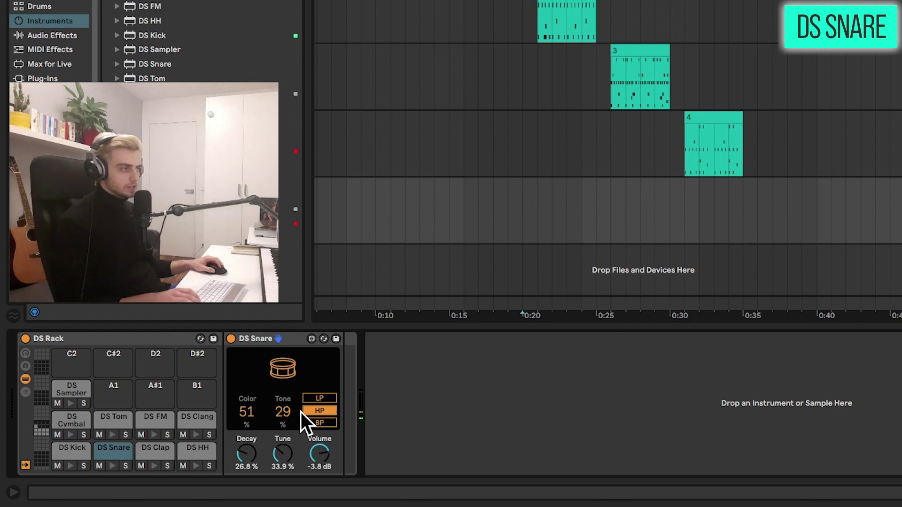
left_click(320, 398)
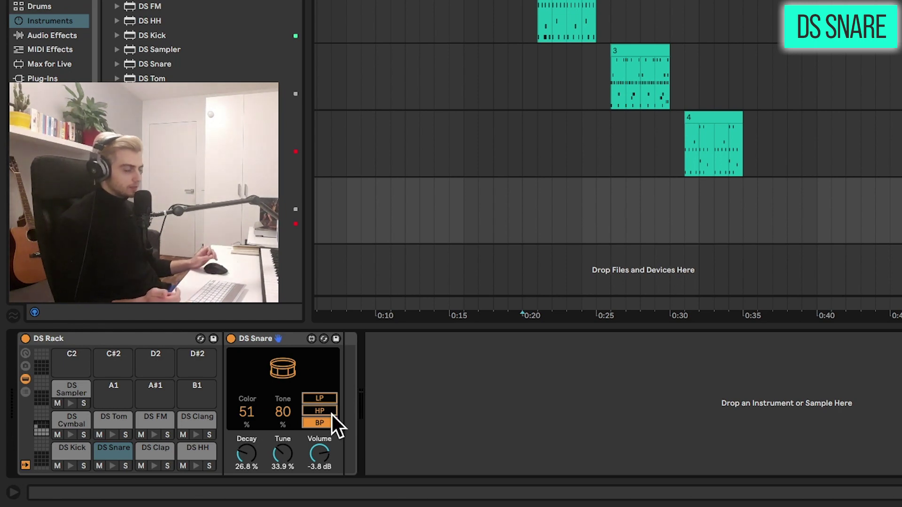
- Show the DS Clap and set Tune to 35.8 %, Decay to 83.5 %, Spread to 100 % and Tone to 29 %
left_click(145, 451)
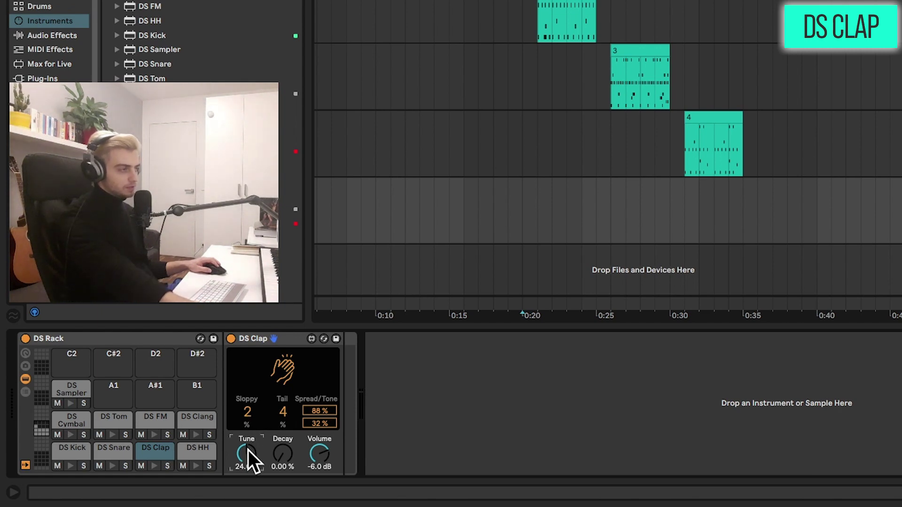
left_click_drag(248, 450, 280, 450)
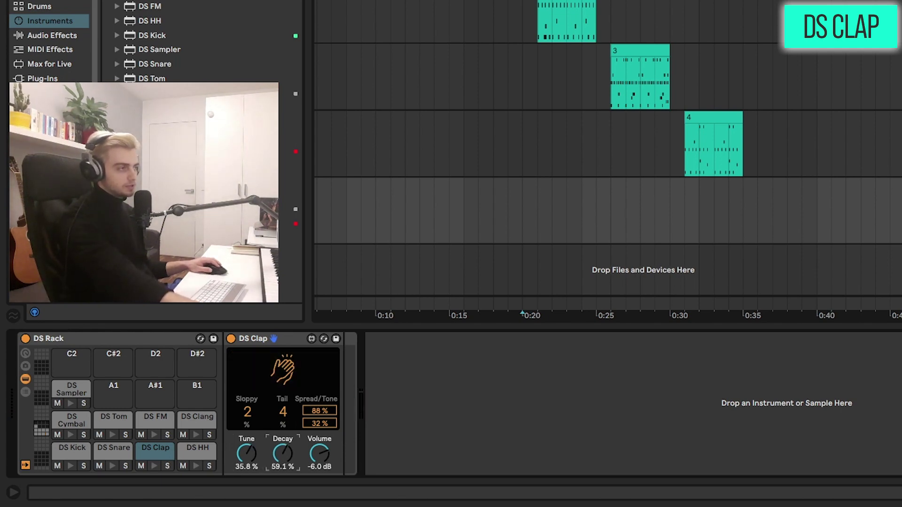
left_click_drag(281, 450, 281, 438)
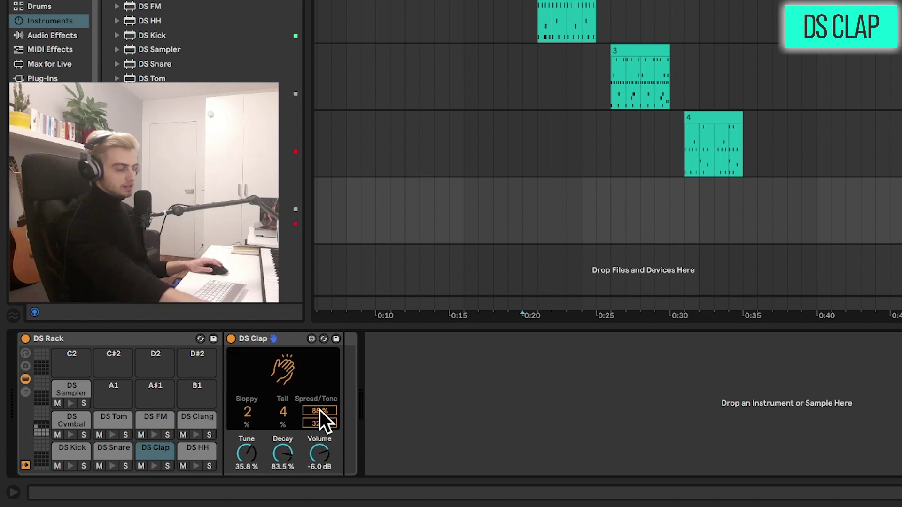
mouse_move(320, 410)
left_mouse_down()
mouse_move(320, 402)
mouse_move(317, 429)
mouse_move(319, 420)
left_mouse_up()
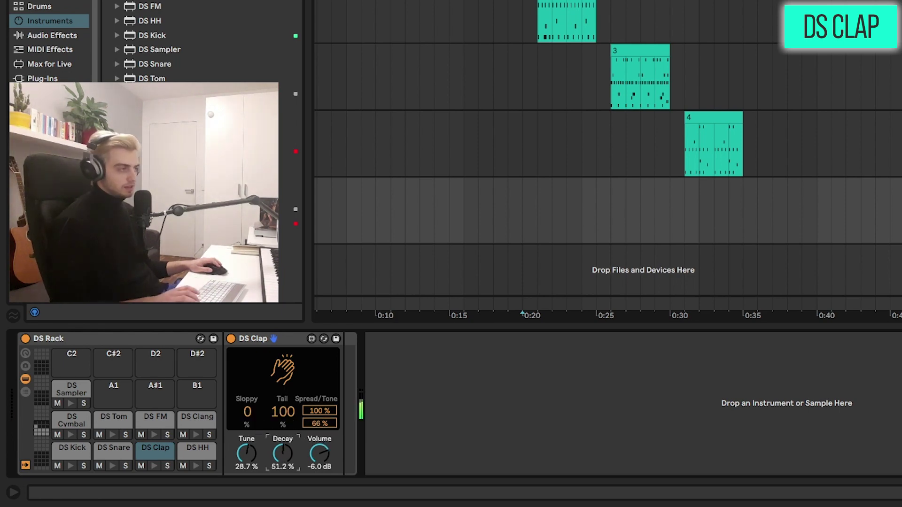
- Set the DS Clap's Tune to 28.7 %, Decay to 27.6 %, Tail to 62 % and Tone to 66 %, trying Sloppy at 100 % before resetting it to 0 %
left_click_drag(283, 454, 283, 449)
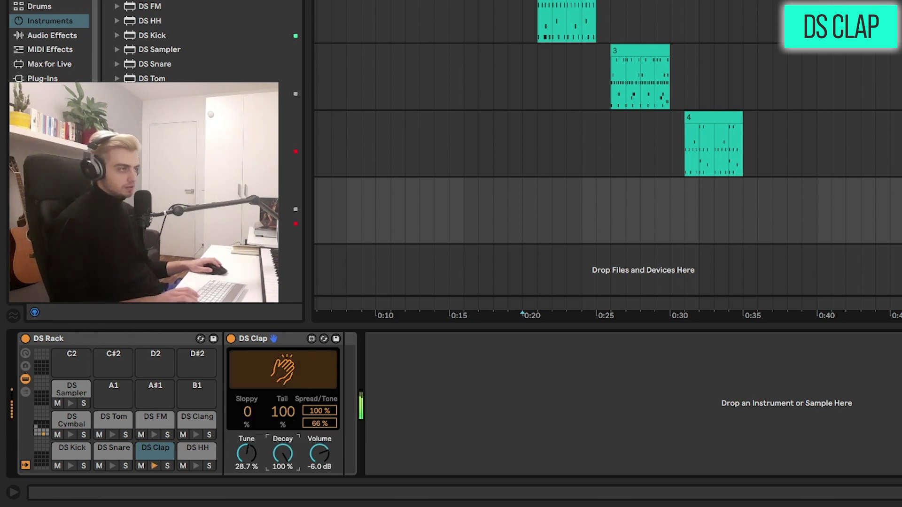
left_click_drag(274, 458, 282, 425)
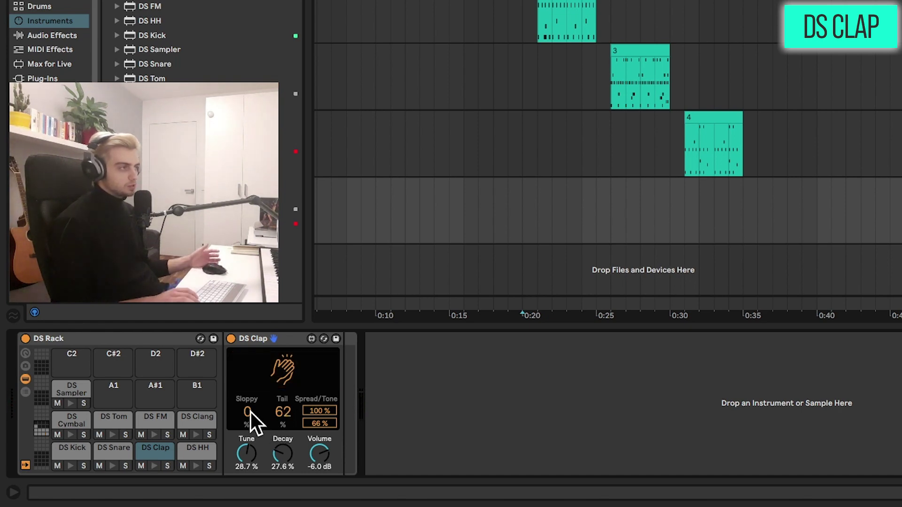
left_click_drag(250, 413, 250, 402)
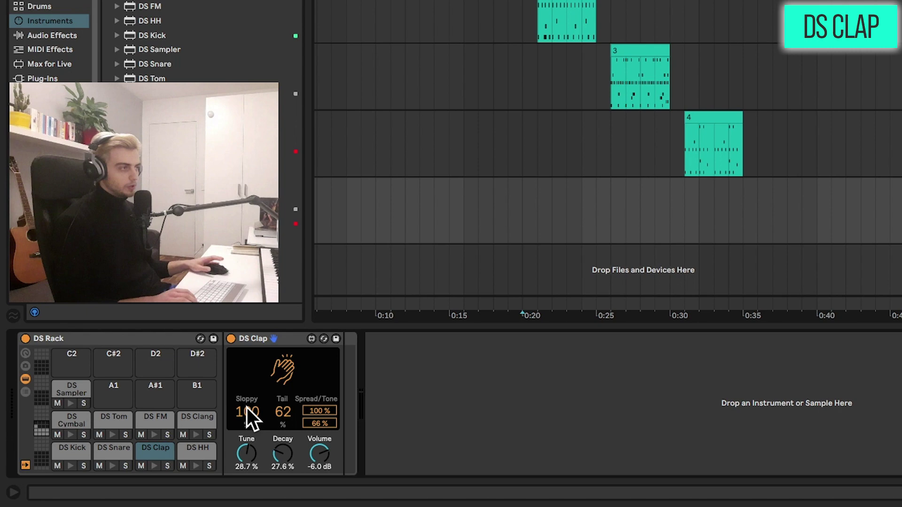
left_click_drag(248, 413, 248, 426)
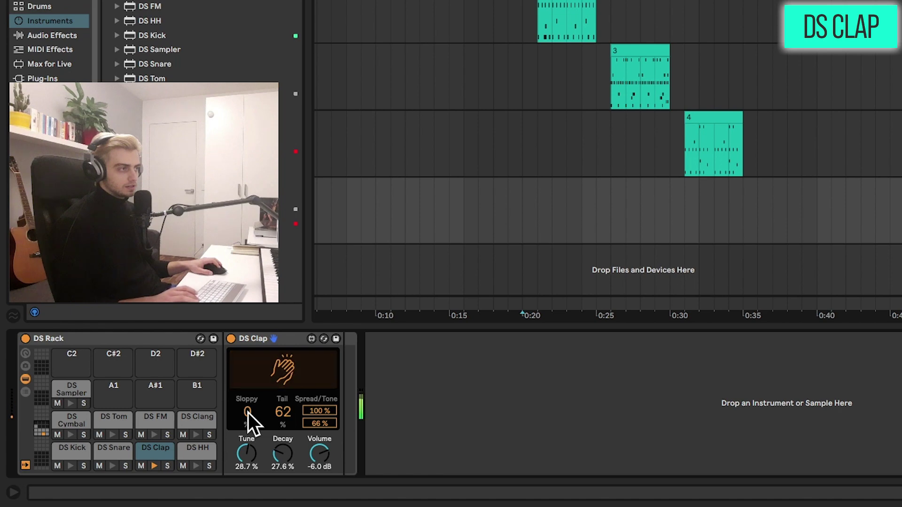
- Show the DS HH device and set its Pitch to 0.00 % and Decay to 7.86 %
left_click(198, 450)
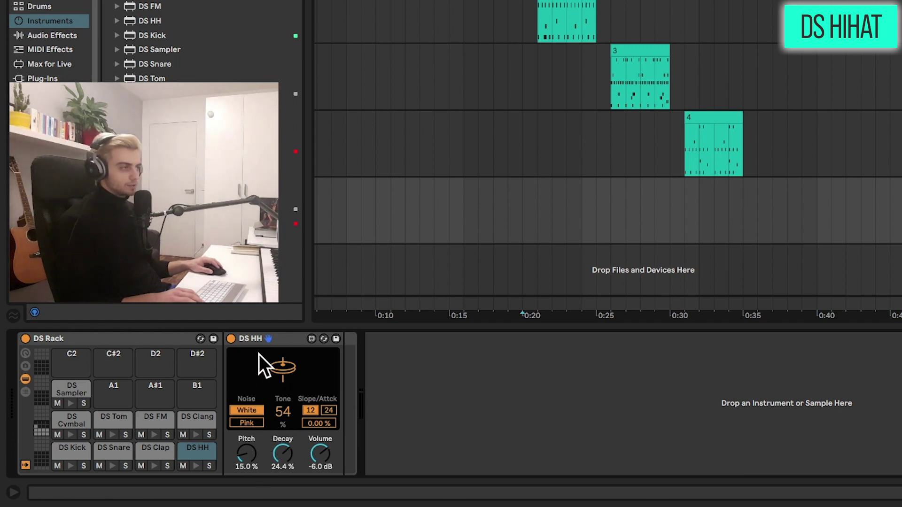
left_click(258, 335)
left_click(396, 376)
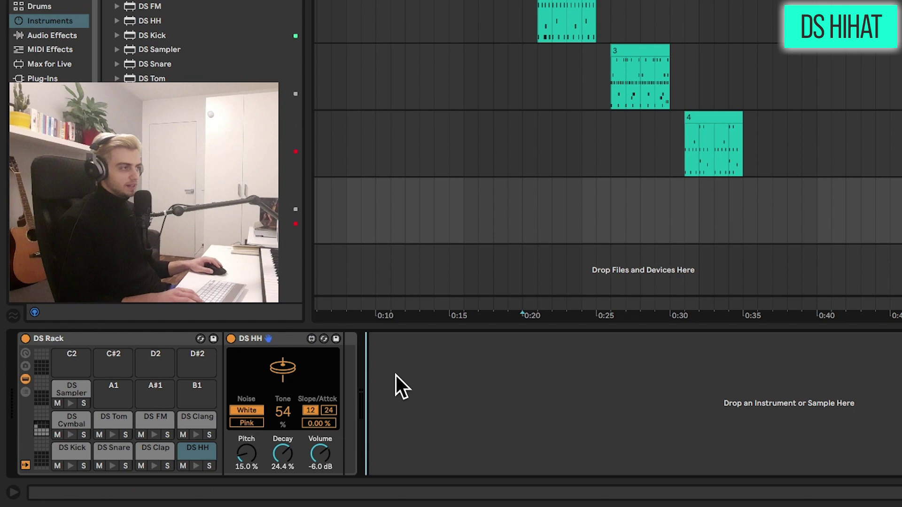
left_click(268, 338)
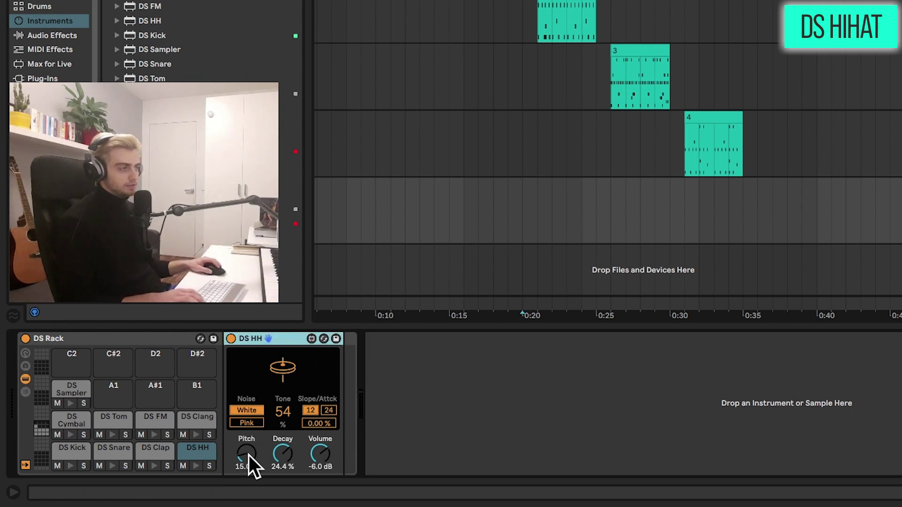
left_click_drag(249, 456, 283, 465)
left_click(282, 456)
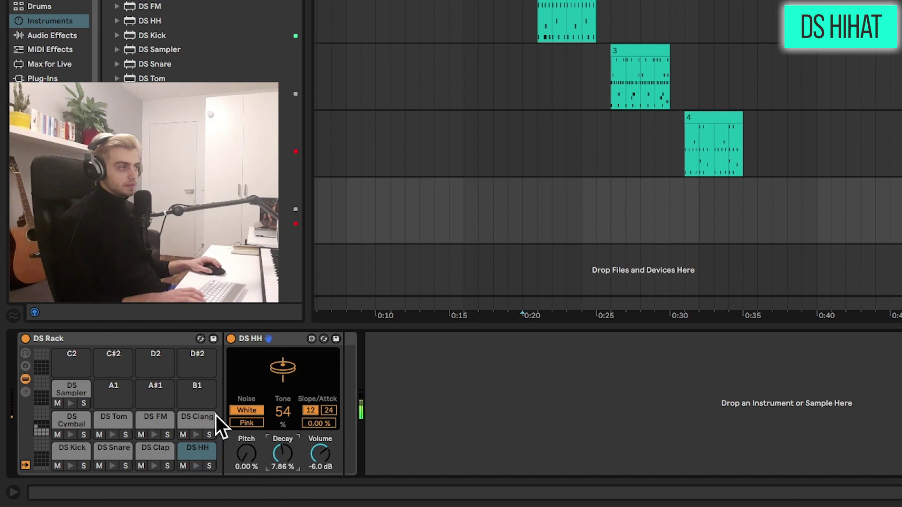
- Try Pink noise on the DS HH, return to White, and set Tone to 0 %, Slope to 24 and Attack to about 44.1 %
left_click(252, 424)
left_click_drag(275, 412, 282, 376)
left_click_drag(282, 413, 323, 387)
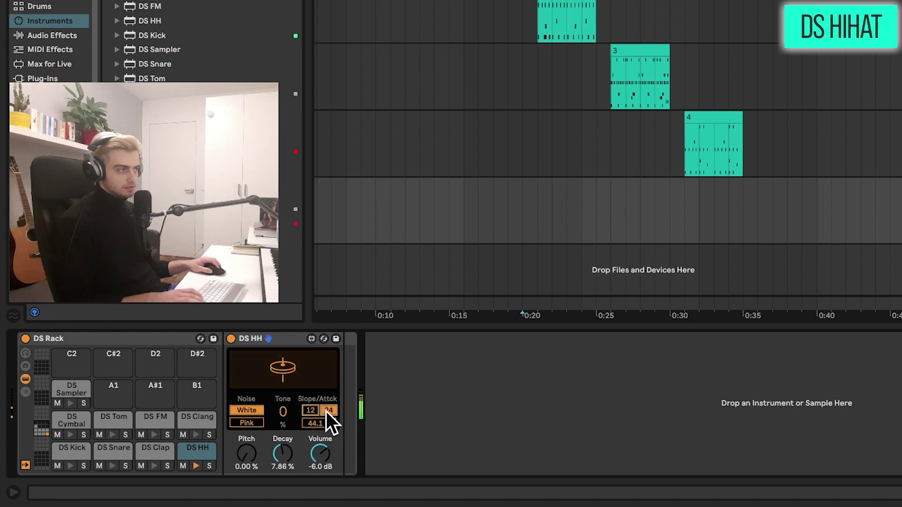
- Show the DS Cymbal, set Pitch to 34.6 %, Decay to 3.15 % and Tone to 100 %, and try further Decay and Tone variations
left_click(72, 420)
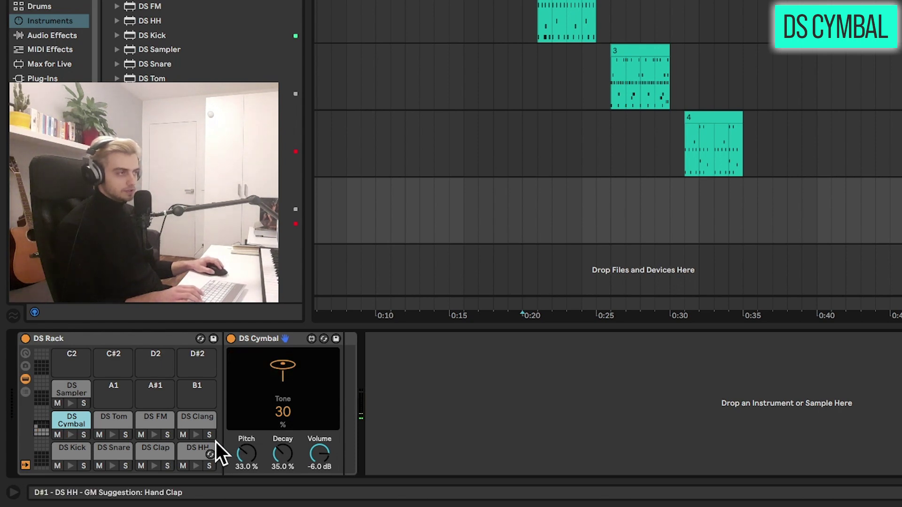
left_click_drag(246, 454, 282, 483)
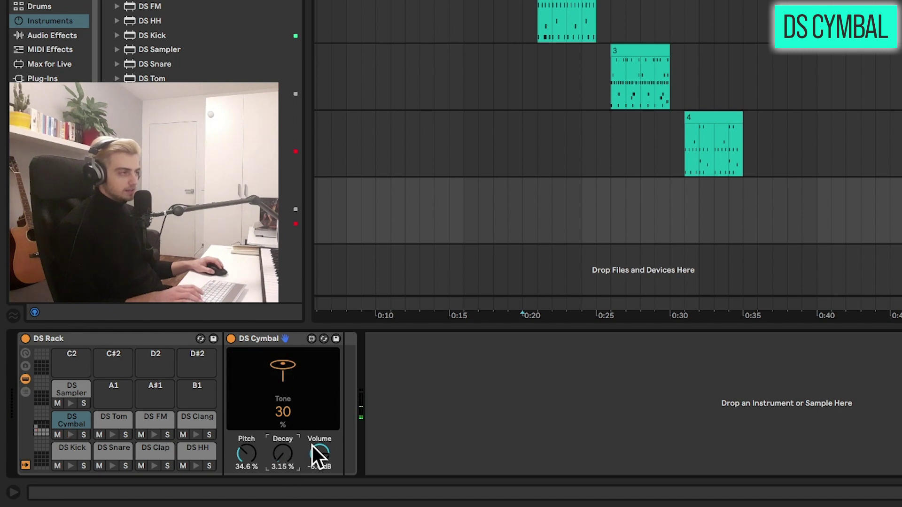
left_click_drag(281, 410, 281, 378)
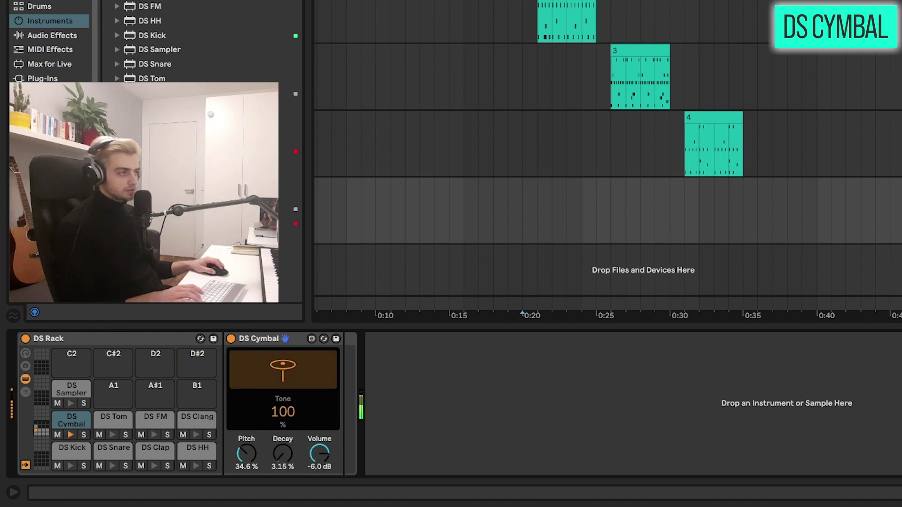
left_click_drag(283, 454, 282, 448)
mouse_move(283, 412)
left_mouse_down()
mouse_move(283, 459)
mouse_move(284, 390)
mouse_move(284, 423)
mouse_move(286, 416)
left_mouse_up()
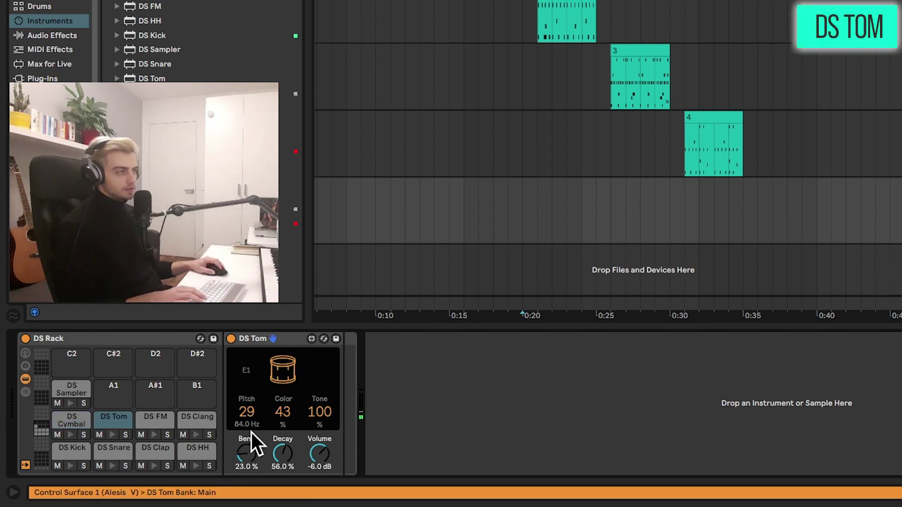
- Set the DS Tom's Pitch to 27 (78.0 Hz), Bend to 25.0 %, Decay to 44.2 % and Color to 36 %
left_click_drag(252, 413, 244, 459)
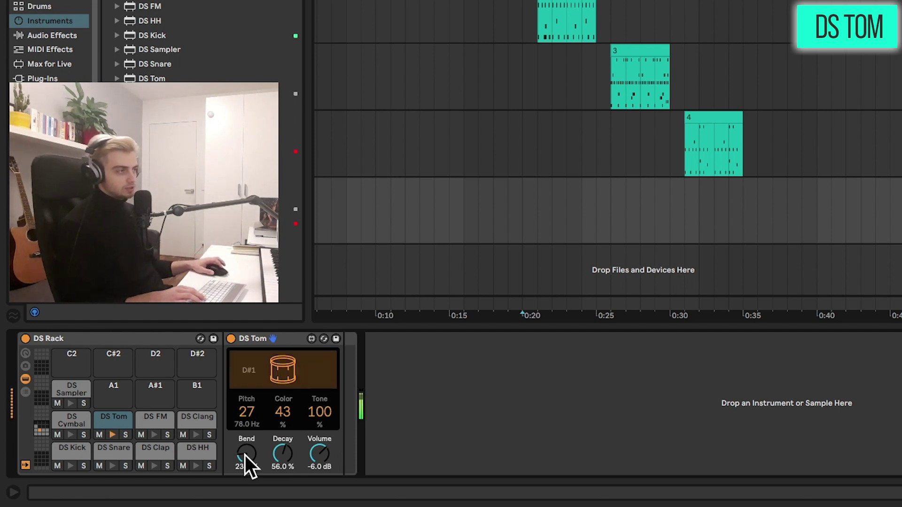
left_click_drag(244, 456, 244, 440)
mouse_move(284, 456)
left_mouse_down()
mouse_move(285, 480)
mouse_move(288, 464)
left_mouse_up()
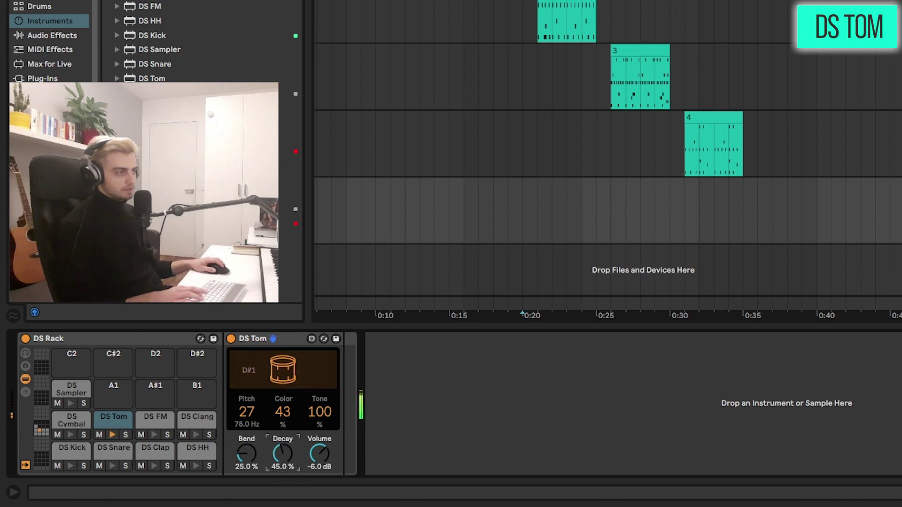
left_click_drag(281, 412, 281, 418)
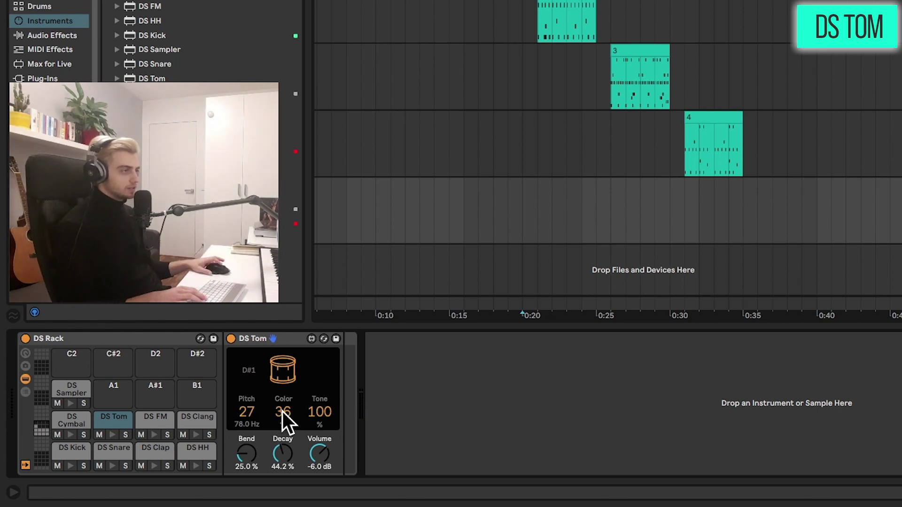
- Raise the DS Tom's Color to 84 % and set Tone to 80 % after trying it at 5 %
left_click_drag(283, 412, 320, 421)
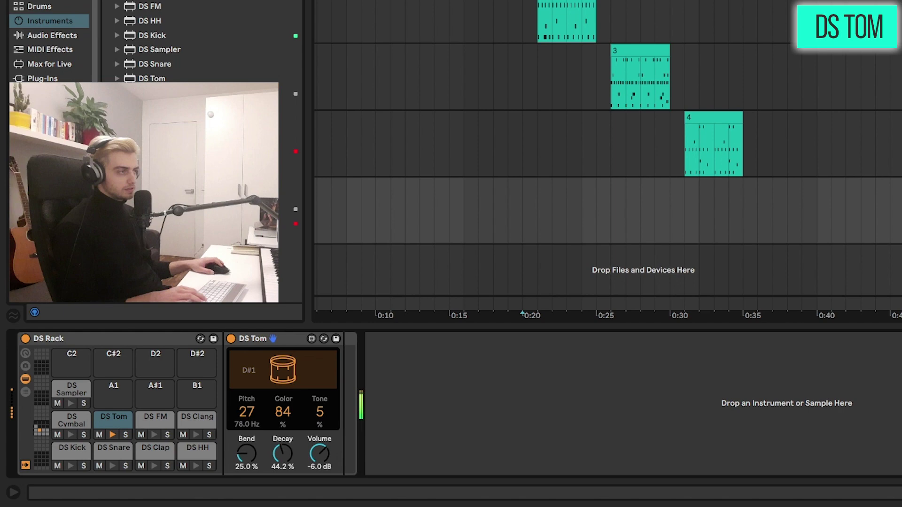
mouse_move(320, 412)
left_mouse_down()
mouse_move(320, 393)
mouse_move(320, 403)
left_mouse_up()
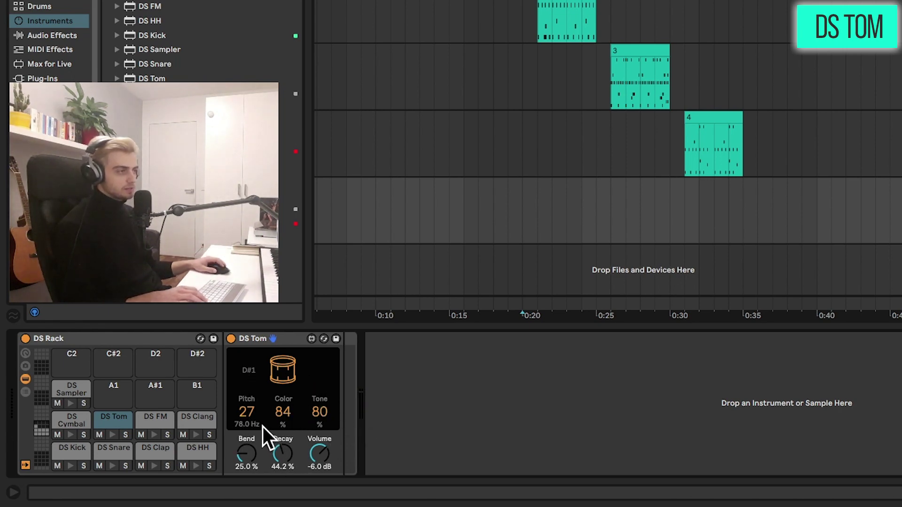
left_click_drag(254, 420, 254, 427)
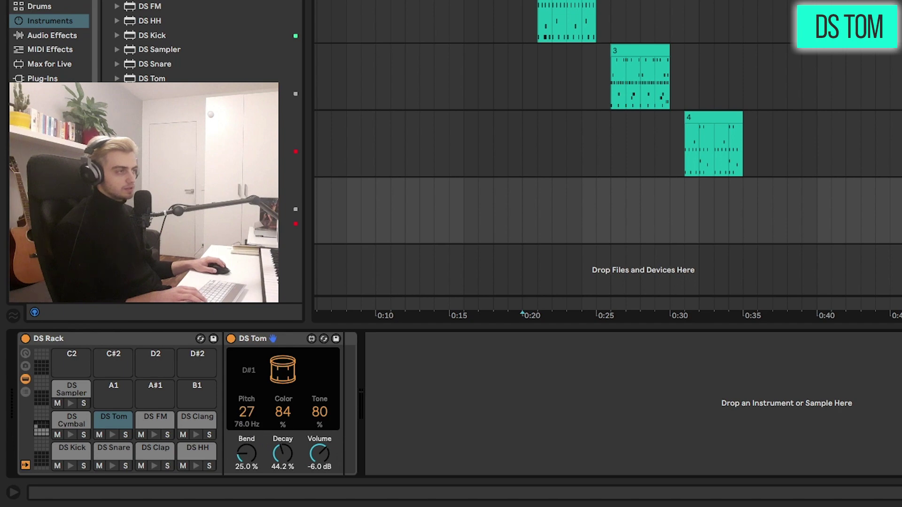
- Show the DS FM and set Pitch to 66, Tone and Feedback to 0 %, and Mod to 21 %
left_click(147, 421)
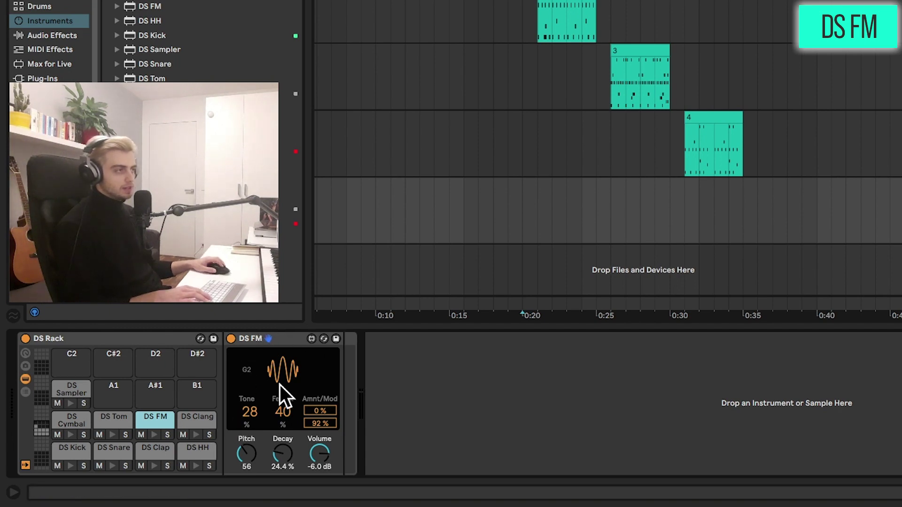
left_click(285, 337)
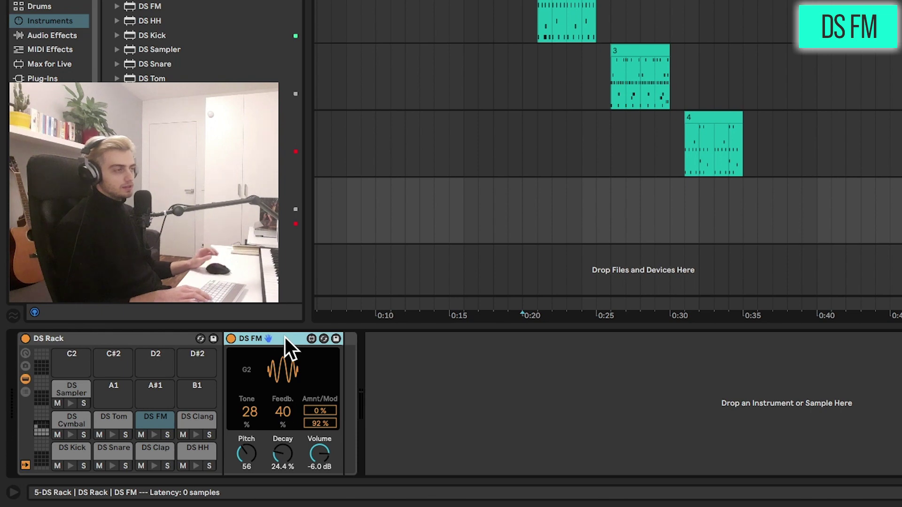
left_click(359, 376)
left_click(300, 356)
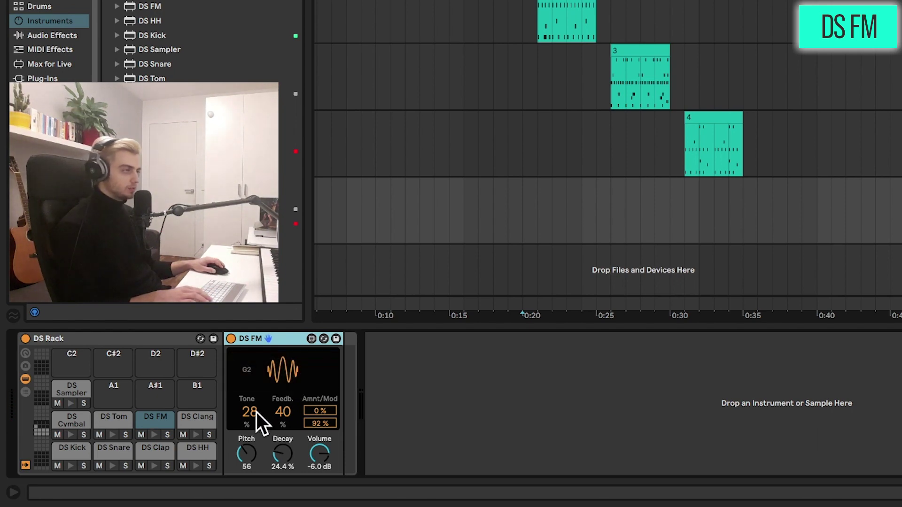
left_click_drag(256, 413, 277, 451)
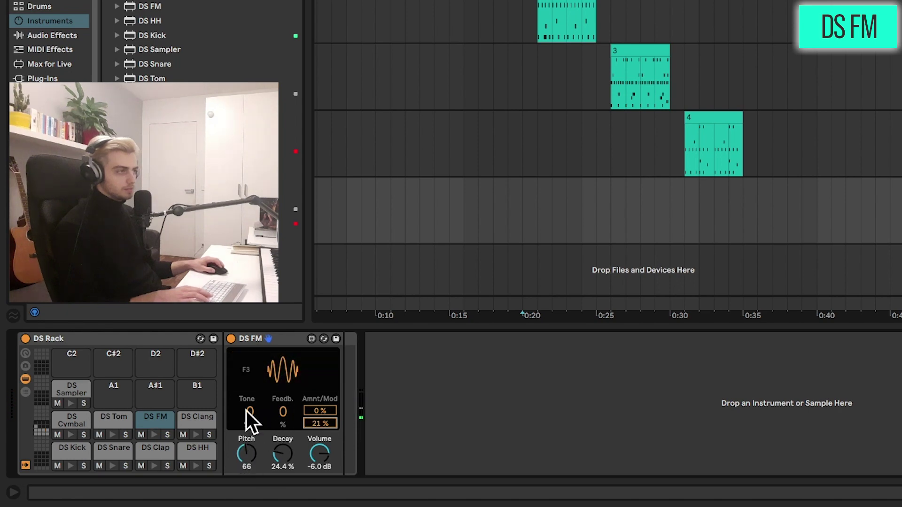
- Set the DS FM's Mod to 100 %, Tone to 31 % and Feedback to 38 %, auditioning lower Tone values on the way
left_click_drag(247, 413, 247, 396)
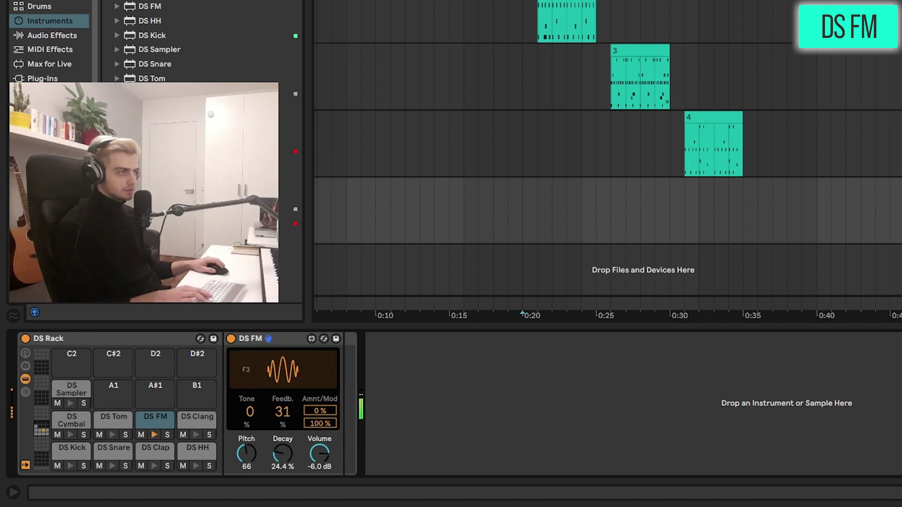
left_click_drag(250, 412, 250, 394)
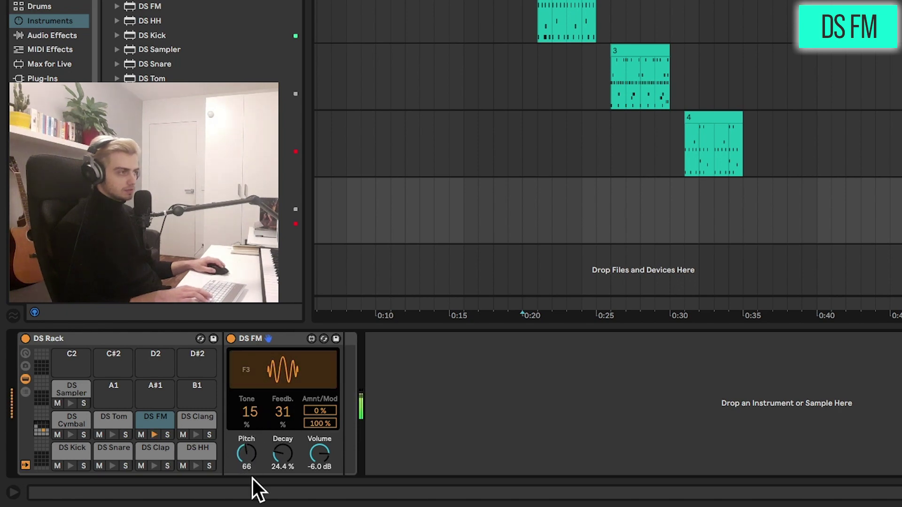
left_click_drag(252, 478, 252, 467)
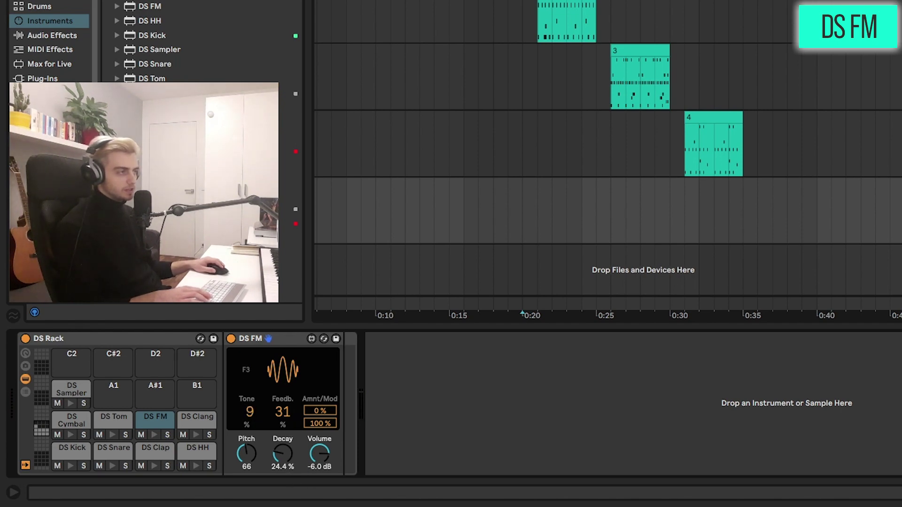
left_click_drag(250, 413, 250, 410)
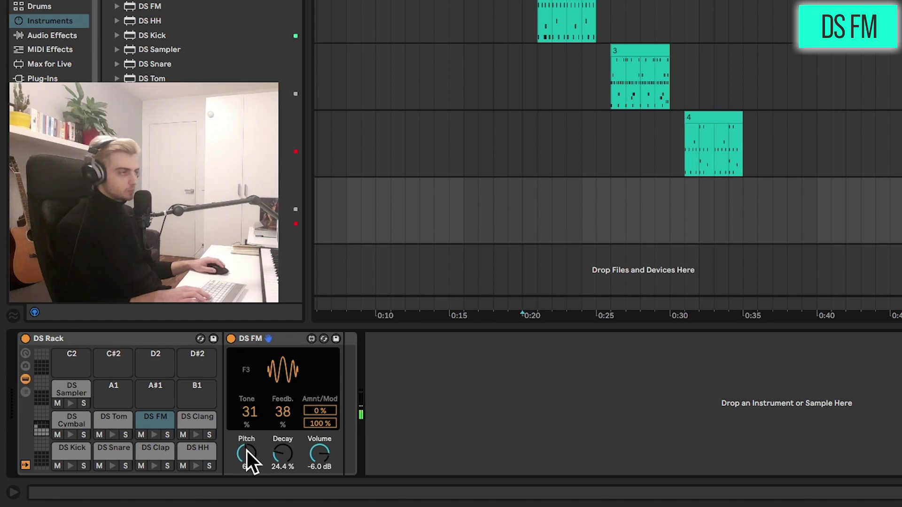
left_click_drag(247, 451, 247, 451)
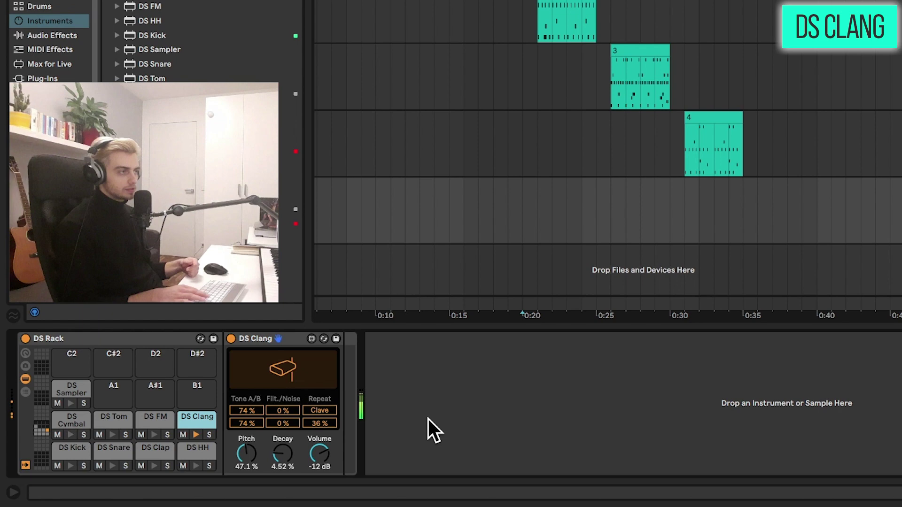
- Set the DS Clang's Decay to 37.7 %, Tone A and B to 0 %, Filter to 64 % and Noise to 78 %
left_click_drag(280, 460, 285, 484)
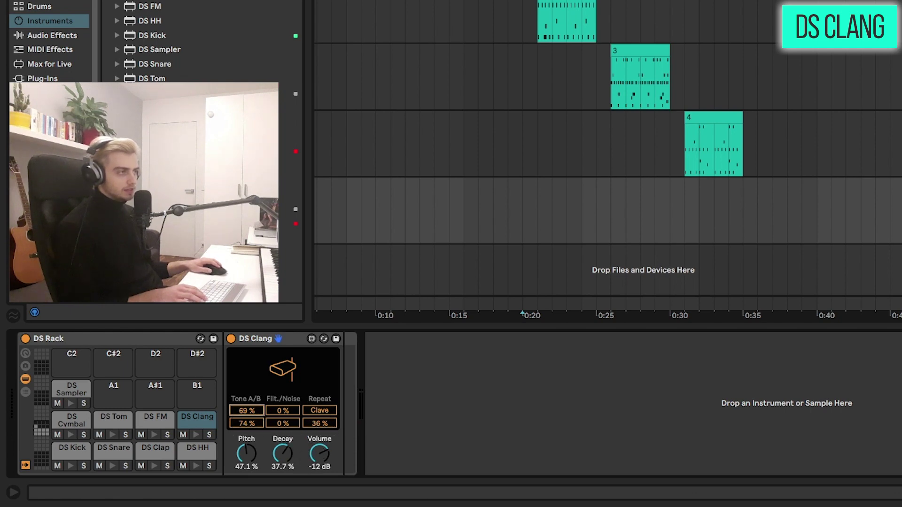
left_click_drag(250, 419, 242, 464)
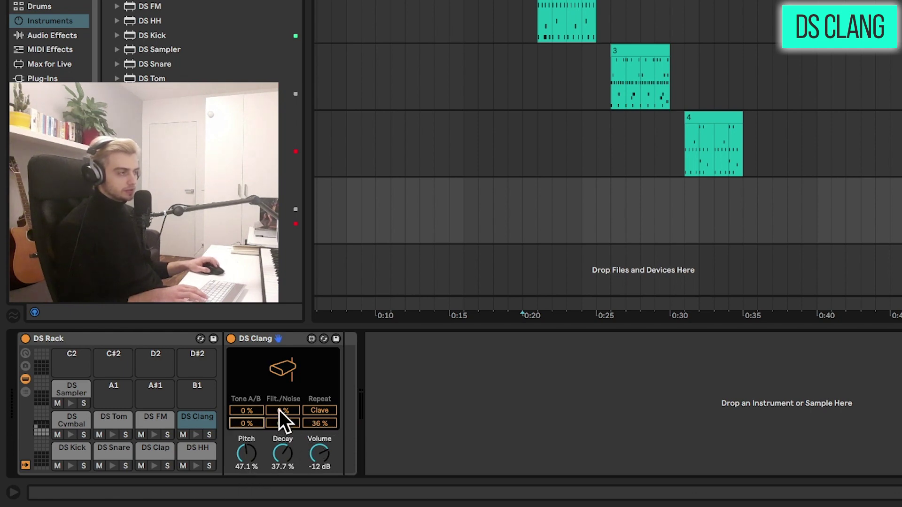
mouse_move(280, 411)
left_mouse_down()
mouse_move(280, 386)
mouse_move(283, 401)
left_mouse_up()
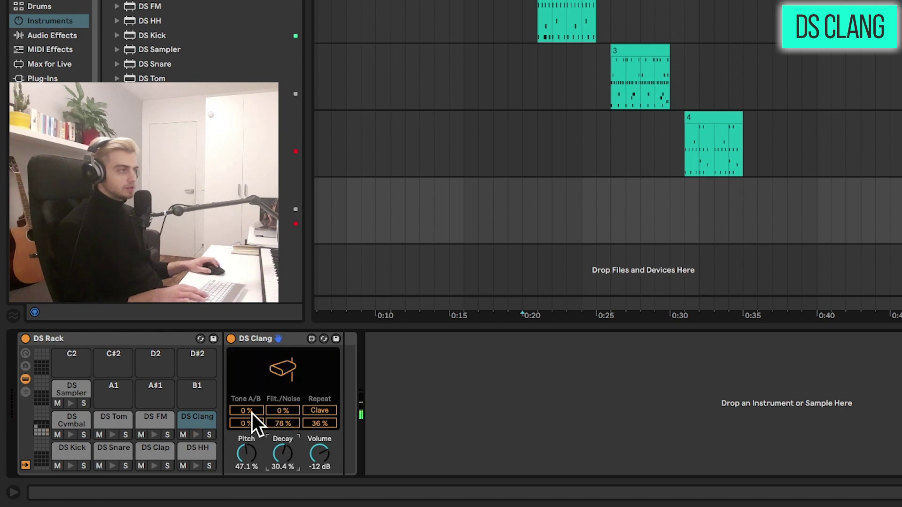
- Set the DS Clang's Pitch to 32.9 %, Decay to 30.4 %, Filter to 0 %, Tone A to 67 %, Tone B to 35 % and Repeat to 100 %
left_click_drag(251, 411, 251, 390)
left_click(251, 421)
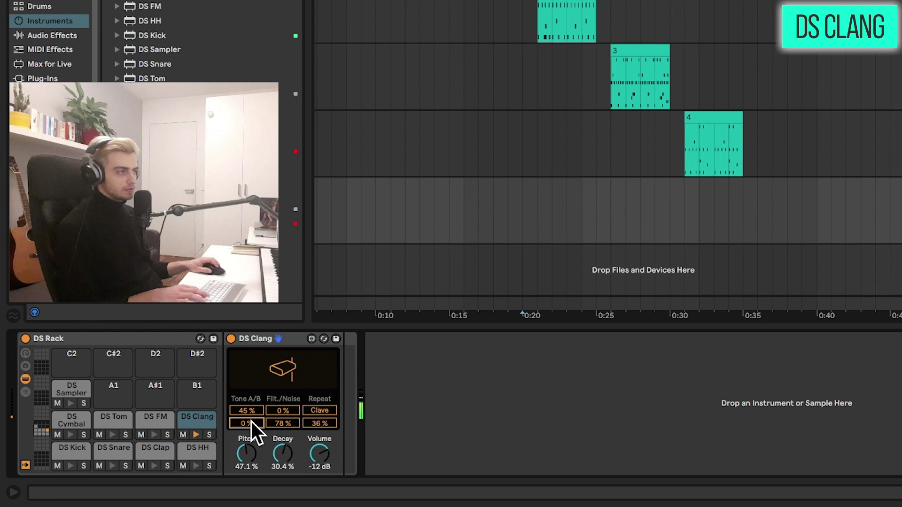
left_click_drag(252, 422, 252, 411)
left_click_drag(250, 461, 250, 476)
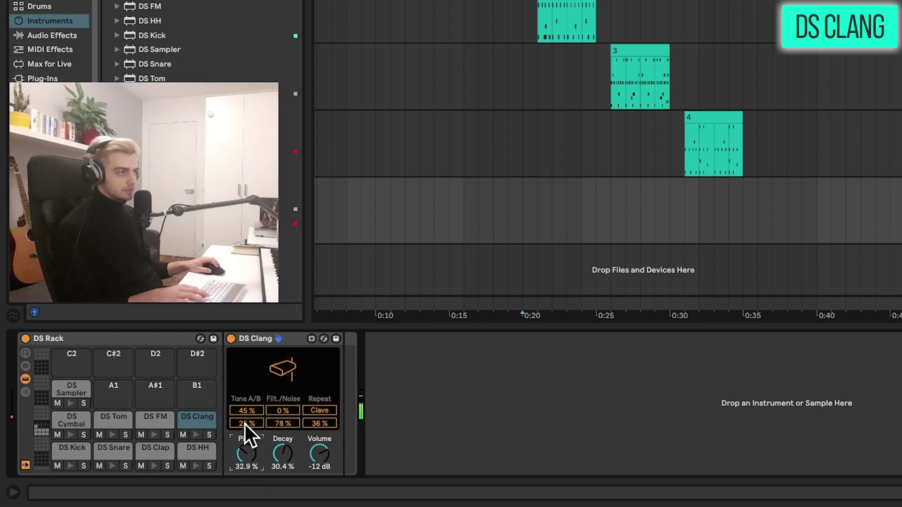
left_click(323, 408)
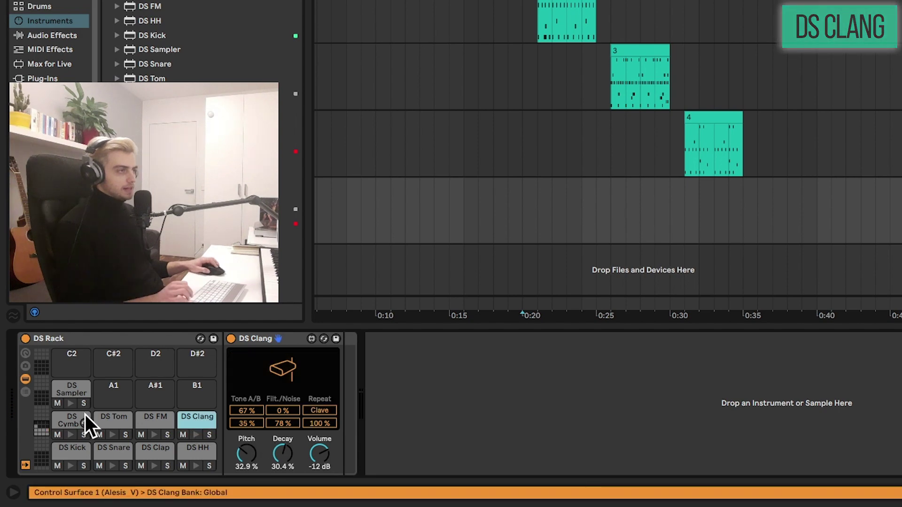
- Show the DS Sampler and audition its Start, Length, Decay and Shaper, returning them to 0 %, 100 %, 10.0 s and 0.00 %
left_click(75, 384)
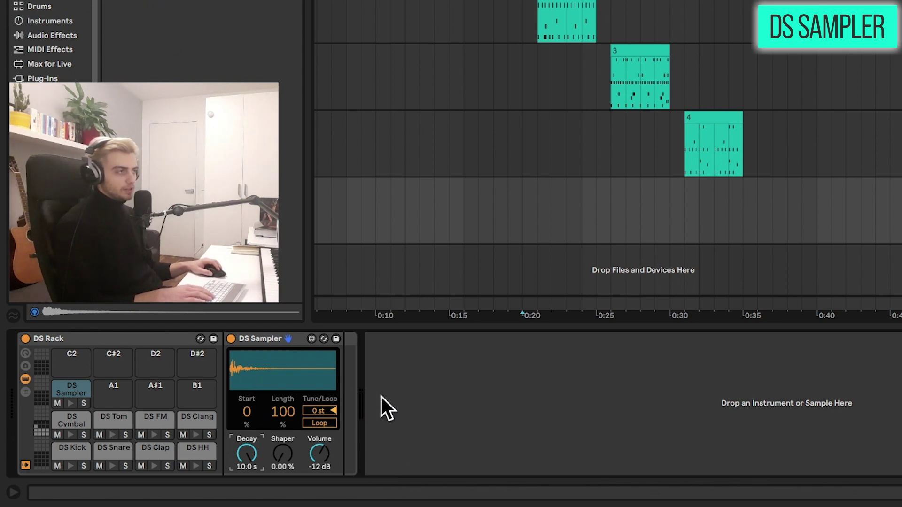
key("y")
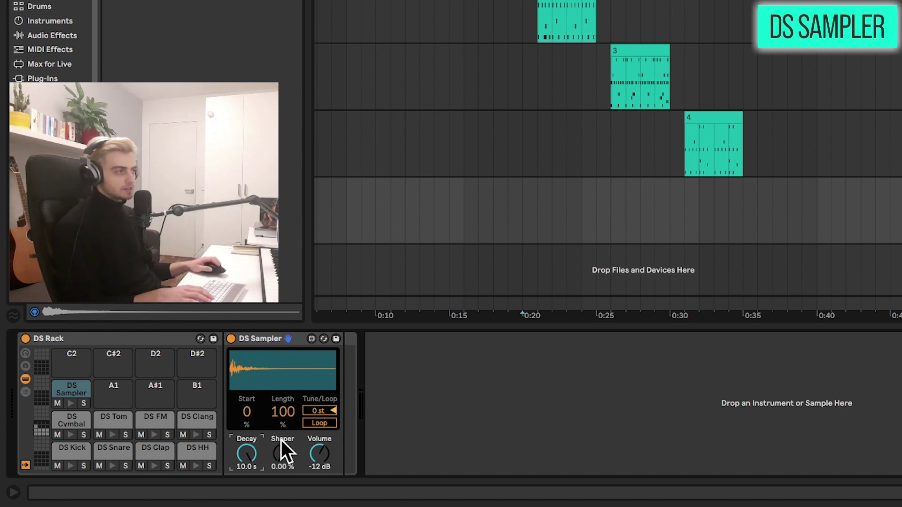
left_click_drag(250, 414, 279, 382)
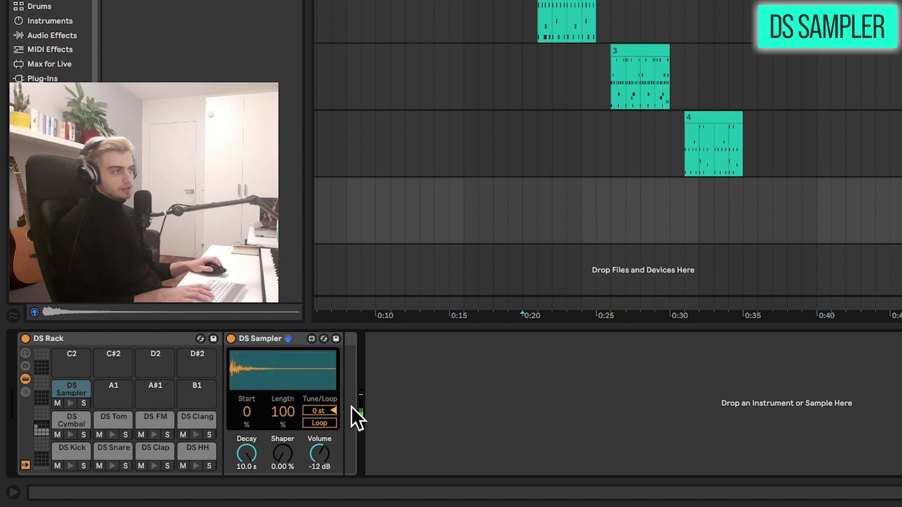
left_click_drag(248, 452, 246, 427)
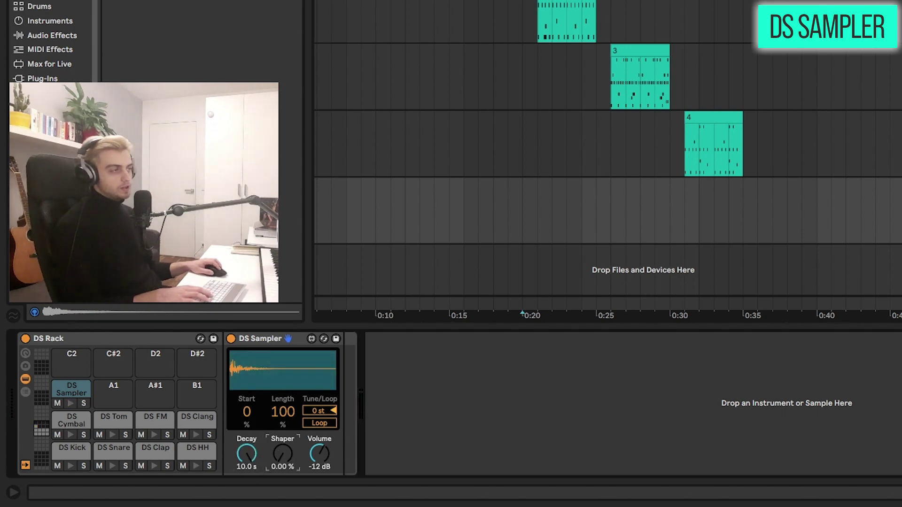
mouse_move(276, 460)
left_mouse_down()
mouse_move(282, 445)
mouse_move(284, 457)
left_mouse_up()
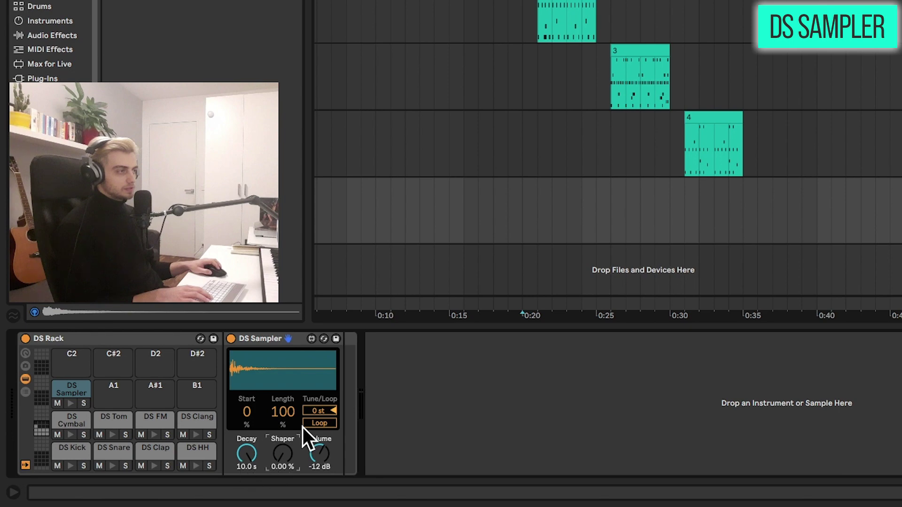
- Try the DS Sampler's Tune and Loop controls, leaving Tune at 0 st and Loop switched off
mouse_move(317, 413)
left_mouse_down()
mouse_move(316, 427)
mouse_move(317, 411)
left_mouse_up()
left_click(323, 423)
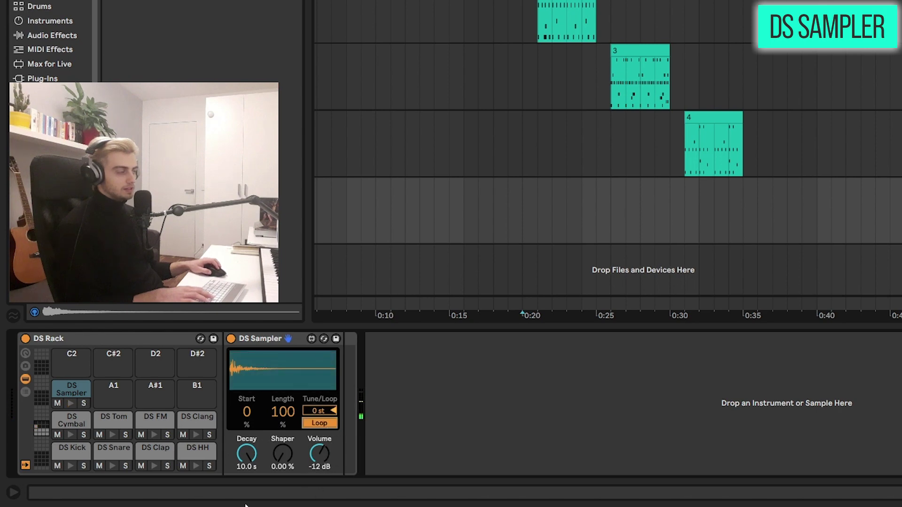
left_click(314, 423)
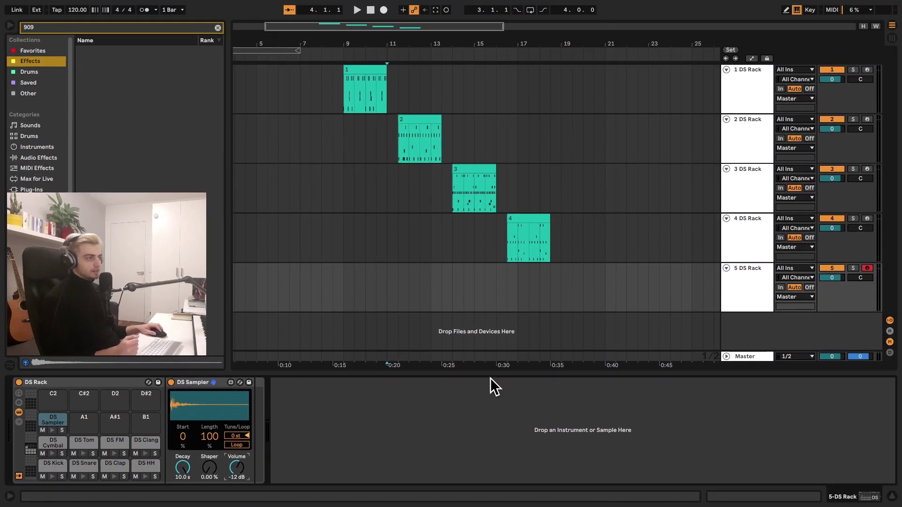
- Delete the 5 DS Rack track from the arrangement
left_click(757, 286)
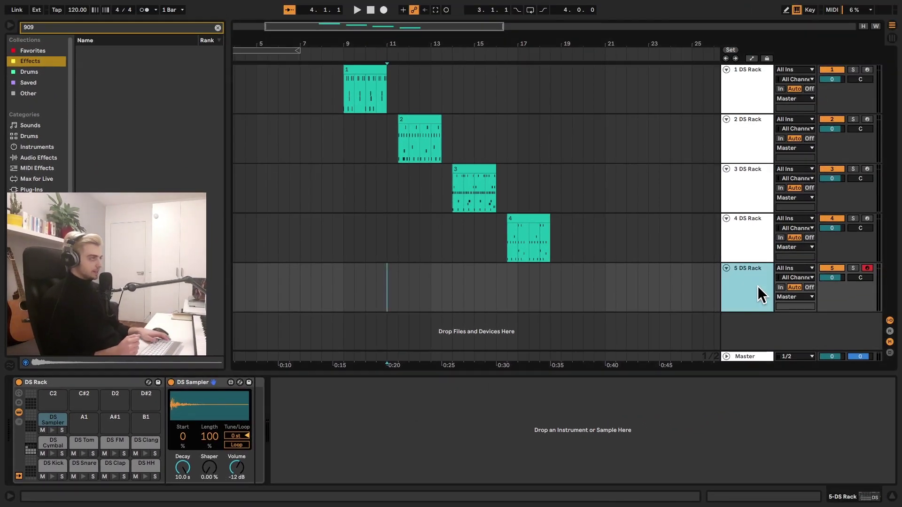
key("Delete")
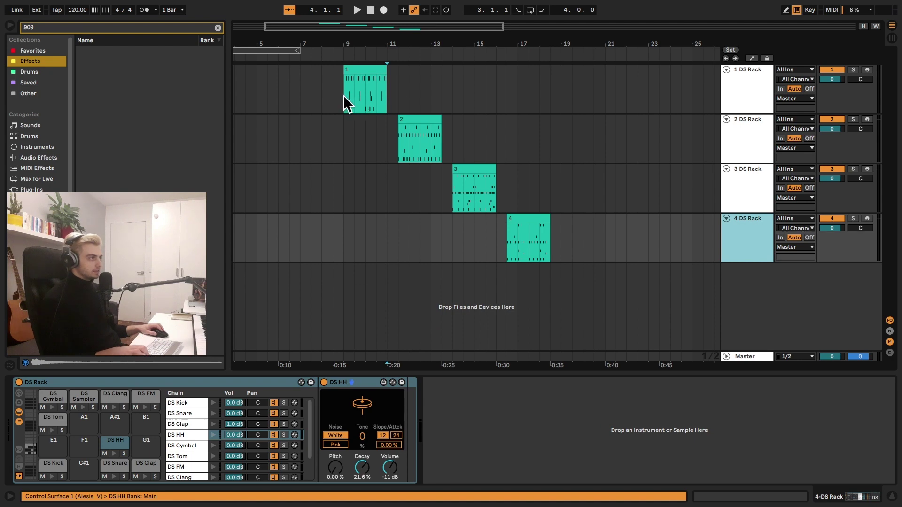
- Play the arrangement from the start of clip 1 at bar 9
left_click(344, 101)
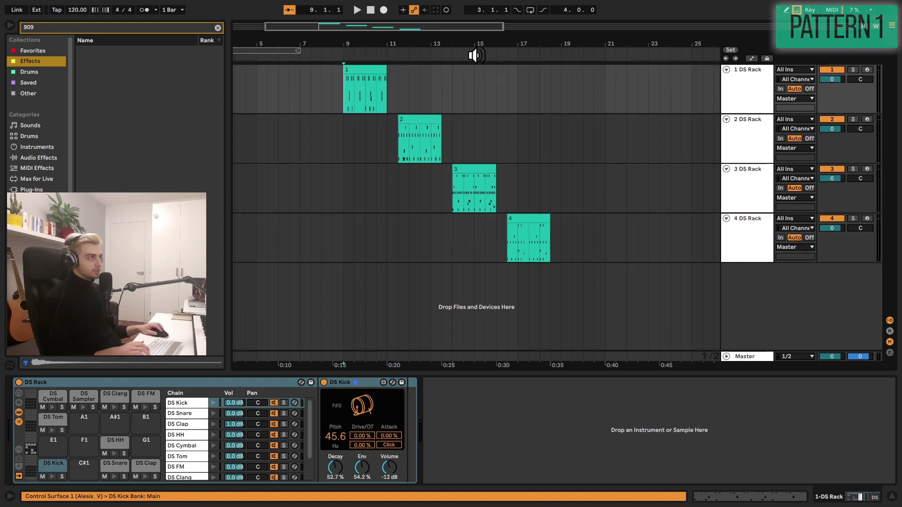
left_click_drag(462, 44, 481, 66)
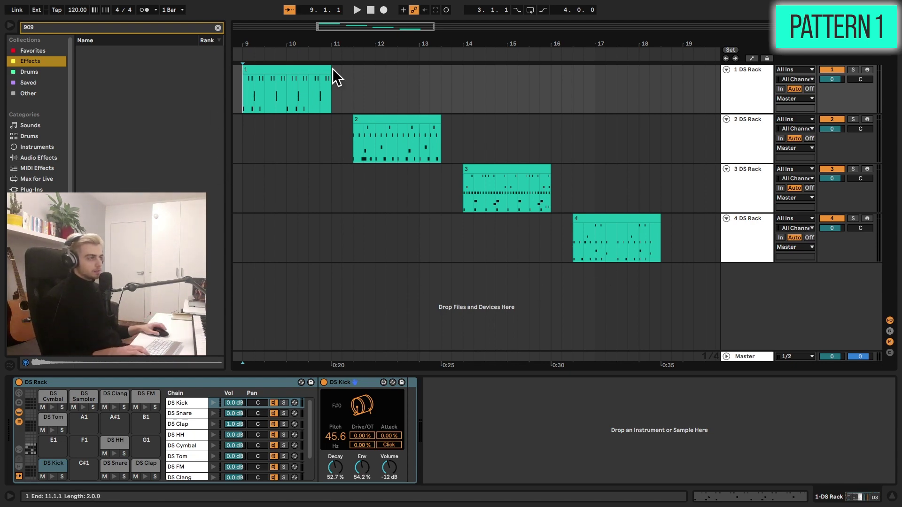
key("space")
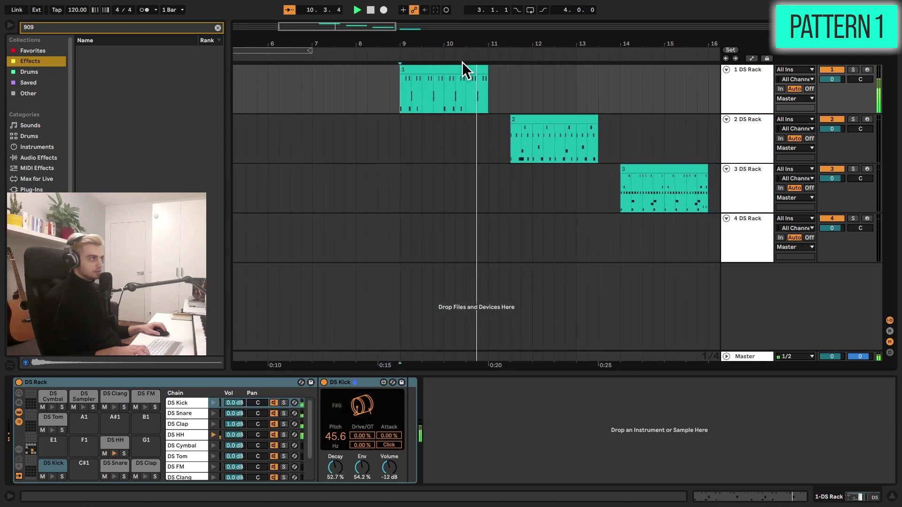
- Stop playback of clip 1 and arm the 1 DS Rack track to audition its kick and hi-hat sounds
key("space")
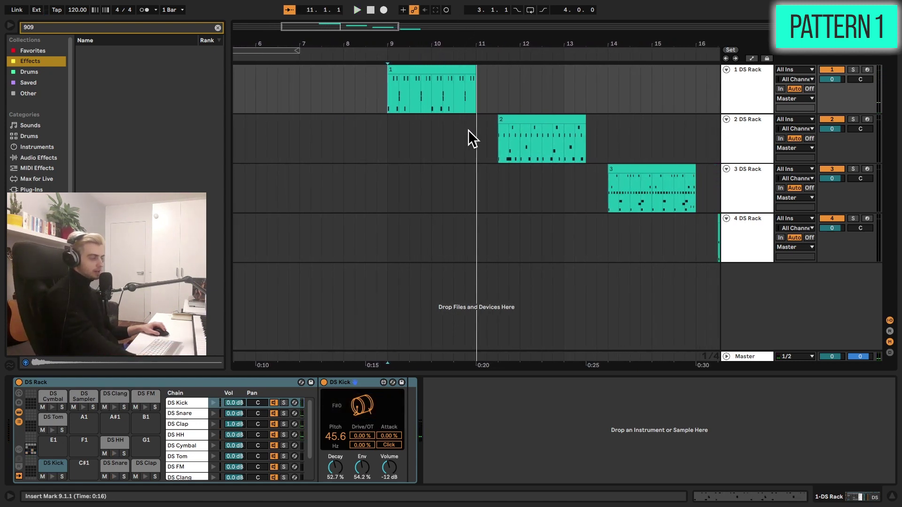
left_click(867, 70)
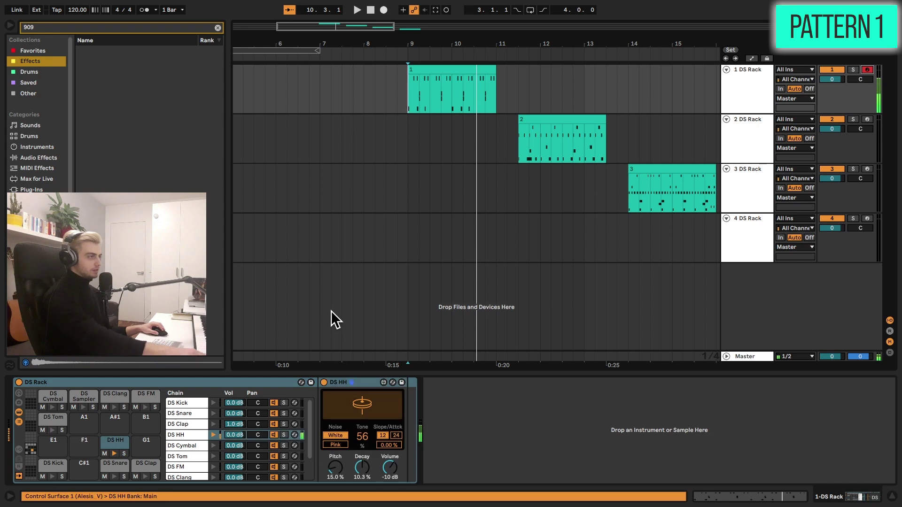
key("space")
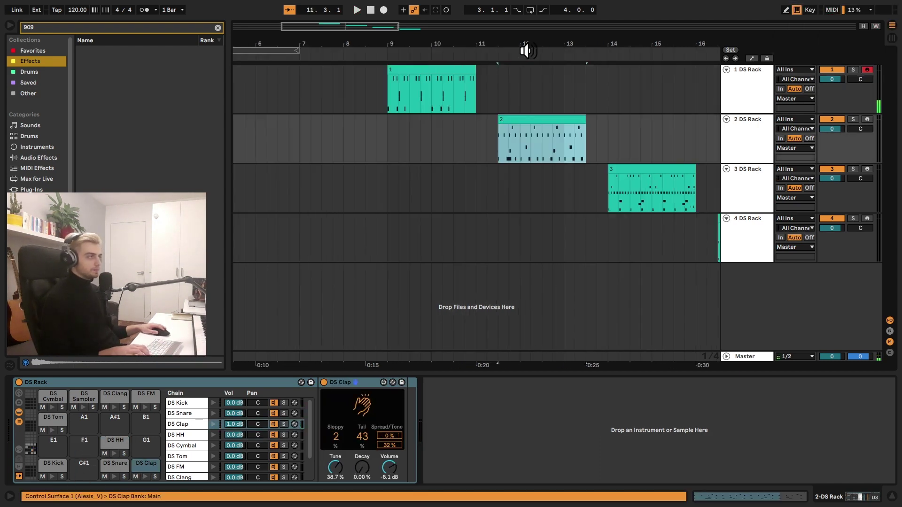
- Play clip 2 on the 2 DS Rack track from 11.3.1, stopping near the clip's end
left_click_drag(525, 49, 443, 62)
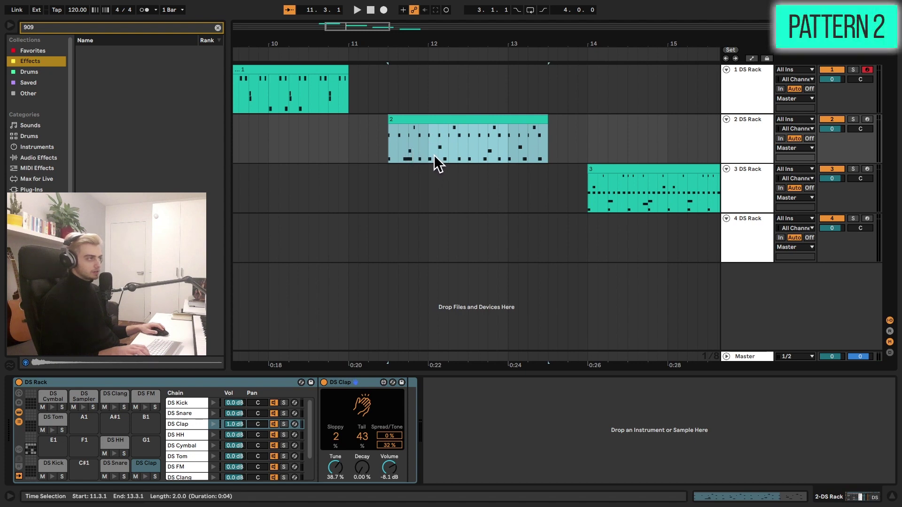
key("space")
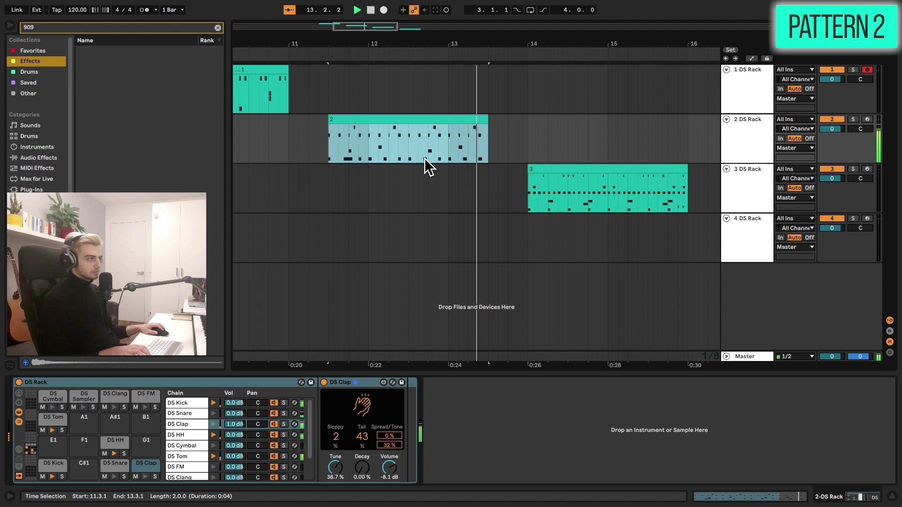
key("space")
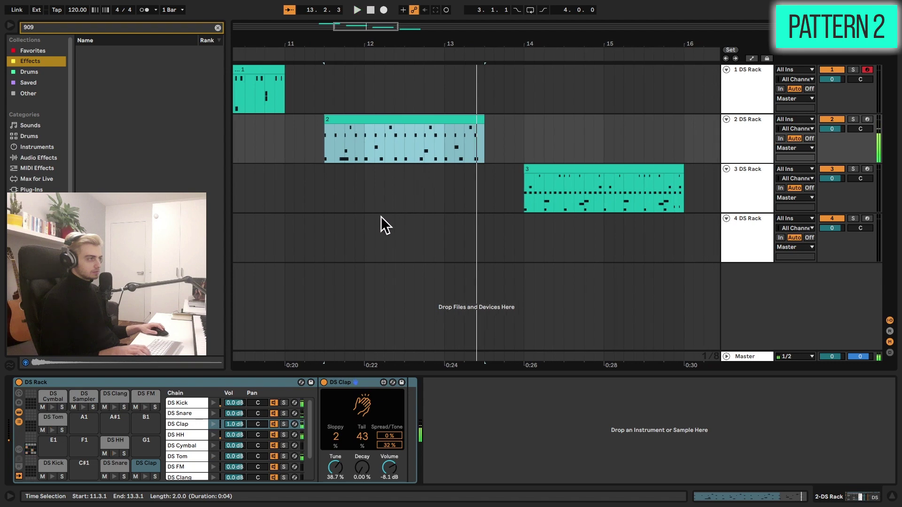
- Show the DS Kick in the 2 DS Rack and arm that track to audition its sounds
left_click(47, 468)
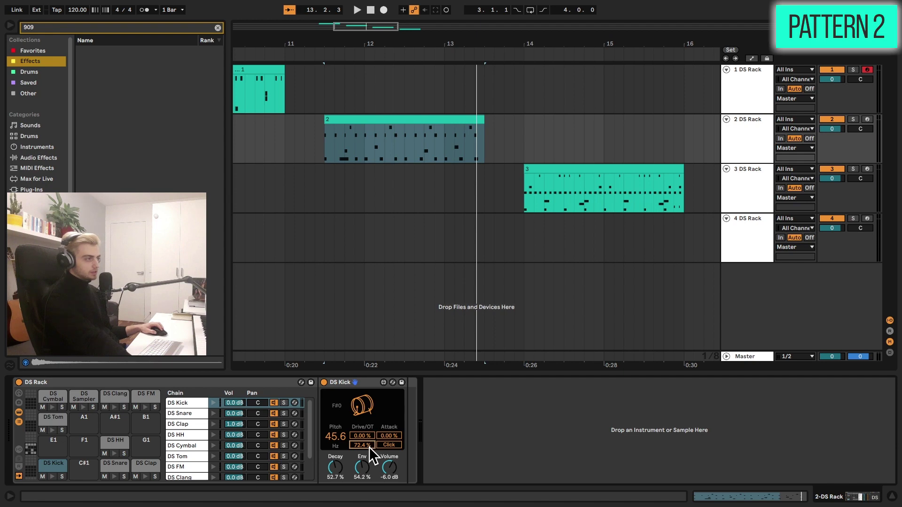
left_click(868, 120)
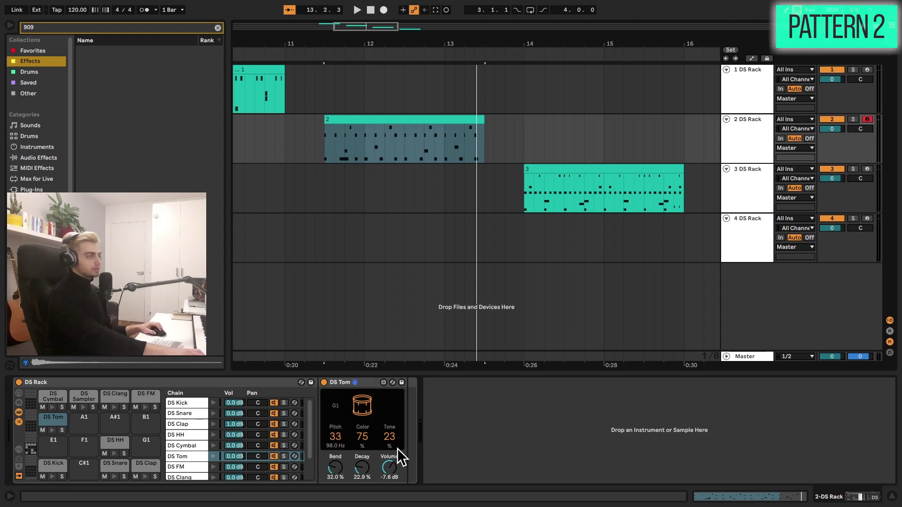
- Play clip 3 on the 3 DS Rack track from bar 14, stopping at the clip's end
scroll(423, 197, "right", 3)
left_click(430, 168)
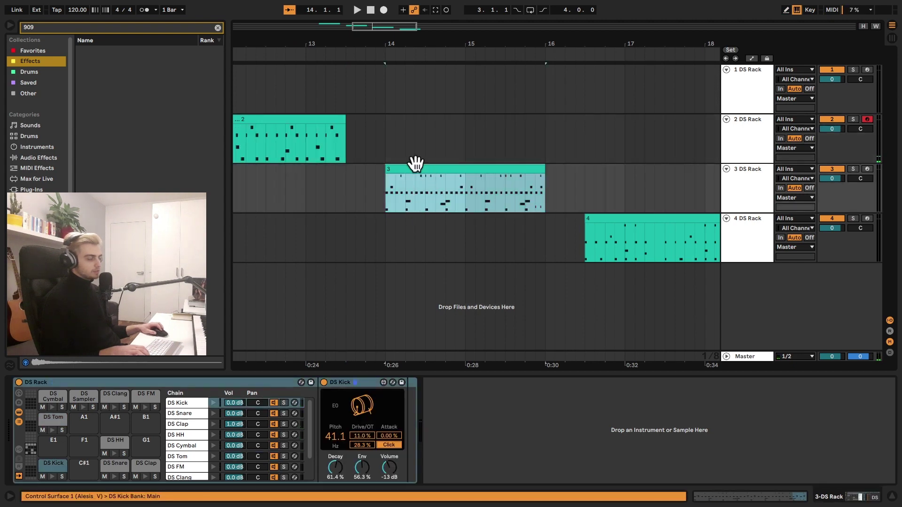
key("space")
scroll(414, 142, "left", 1)
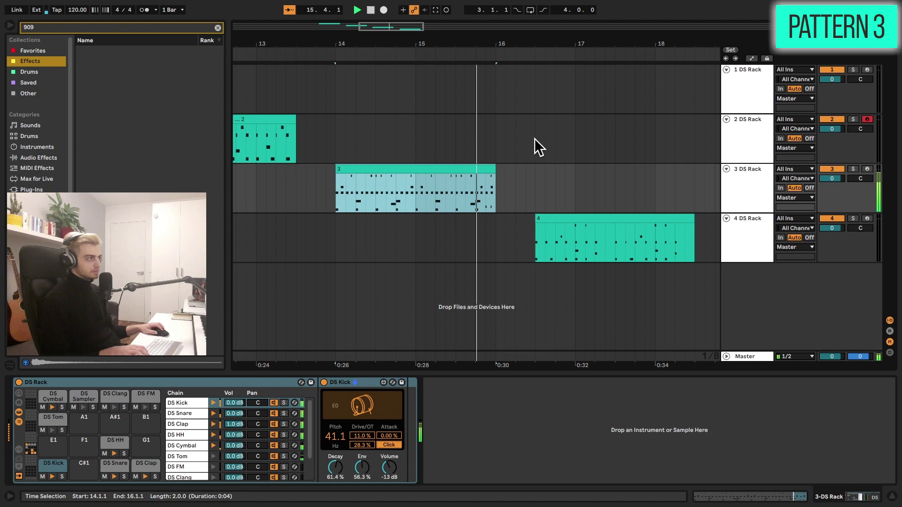
key("space")
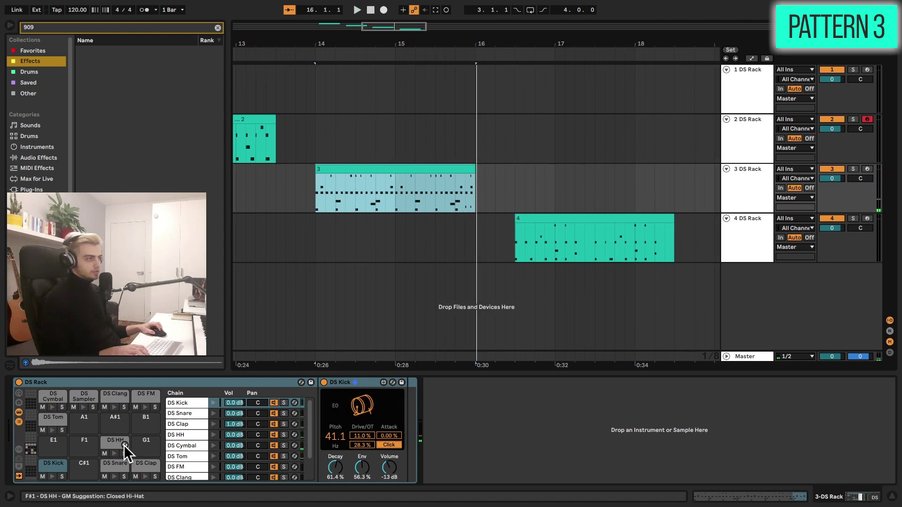
- Show and audition the DS HH, DS Cymbal, DS Kick and DS Clap in the 3 DS Rack
left_click(110, 441)
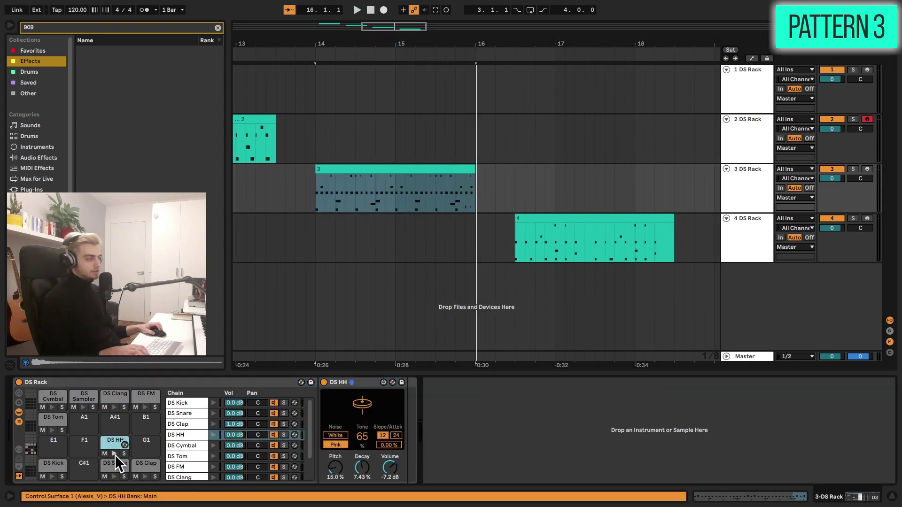
left_click(114, 454)
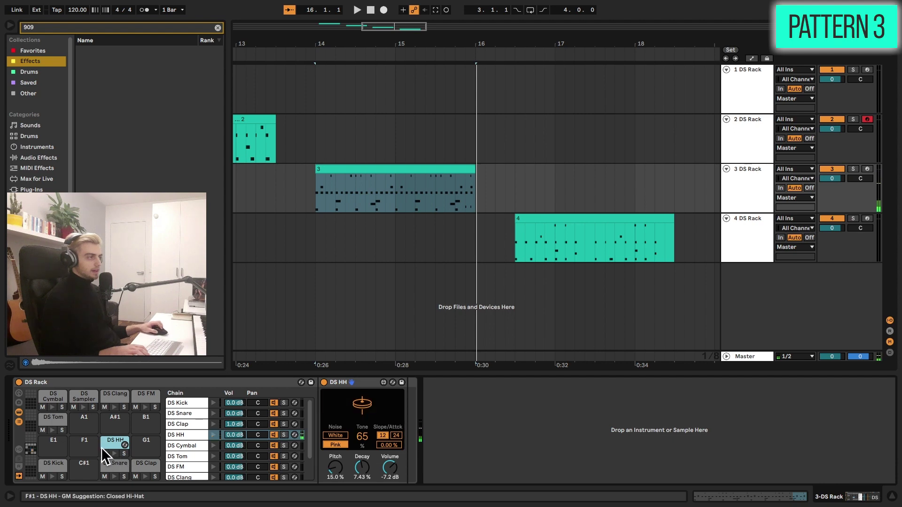
left_click(53, 396)
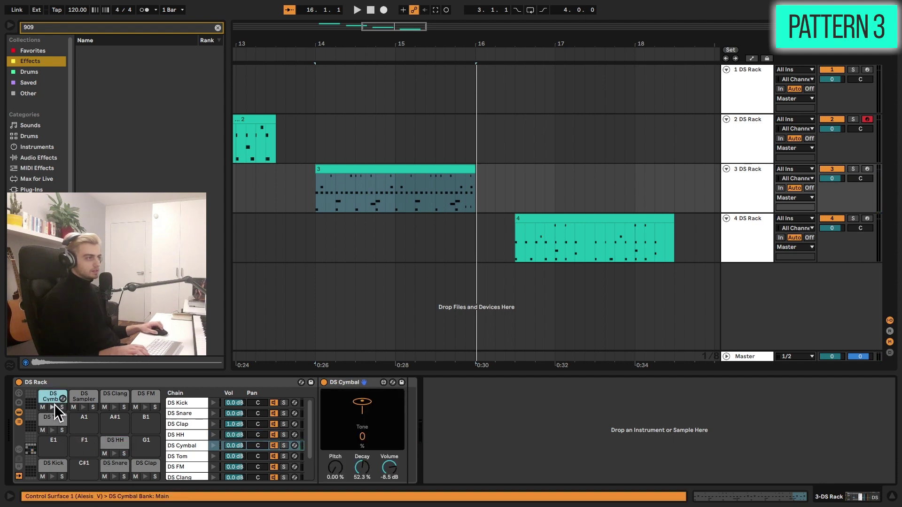
left_click(53, 407)
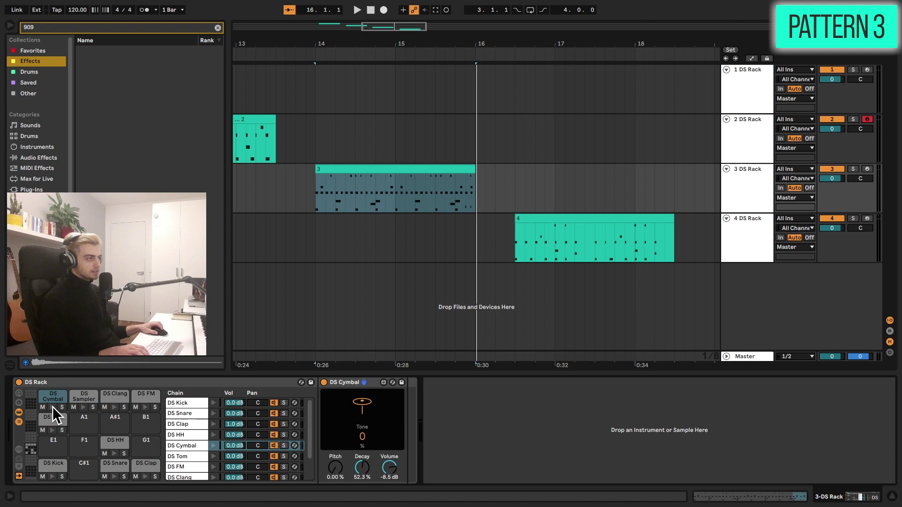
left_click(50, 474)
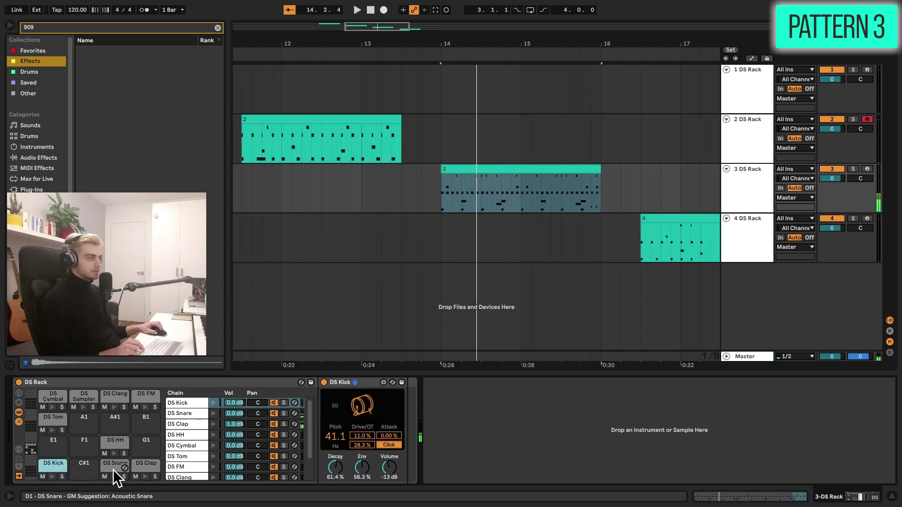
left_click(217, 426)
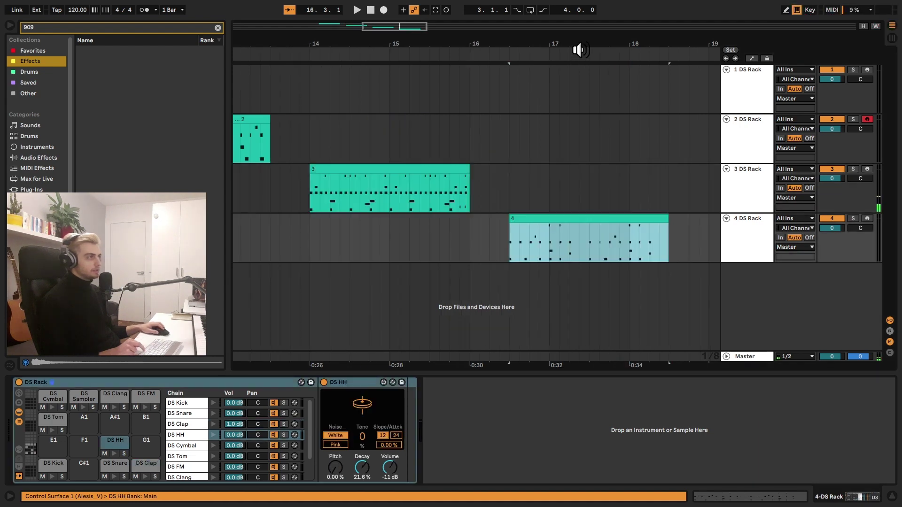
- Play clip 4 on the 4 DS Rack track from 16.3.1, stopping near the clip's end
left_click_drag(581, 49, 523, 48)
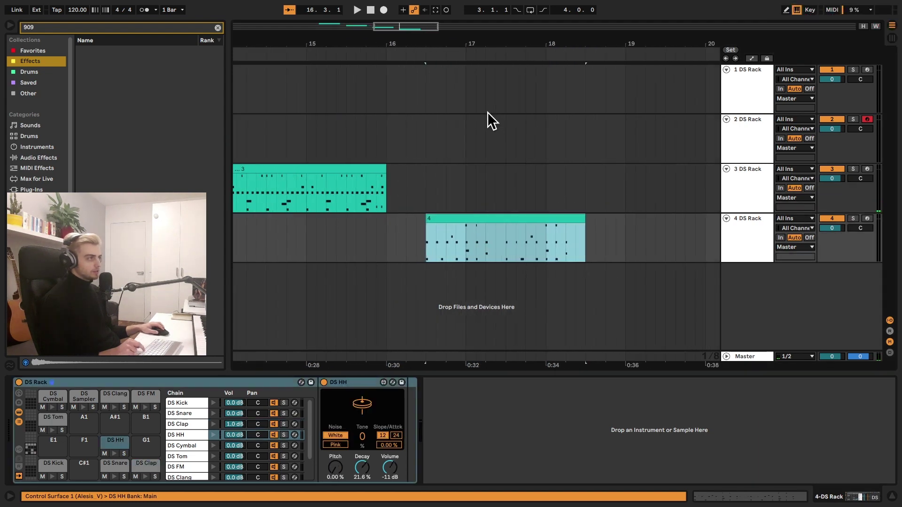
key("space")
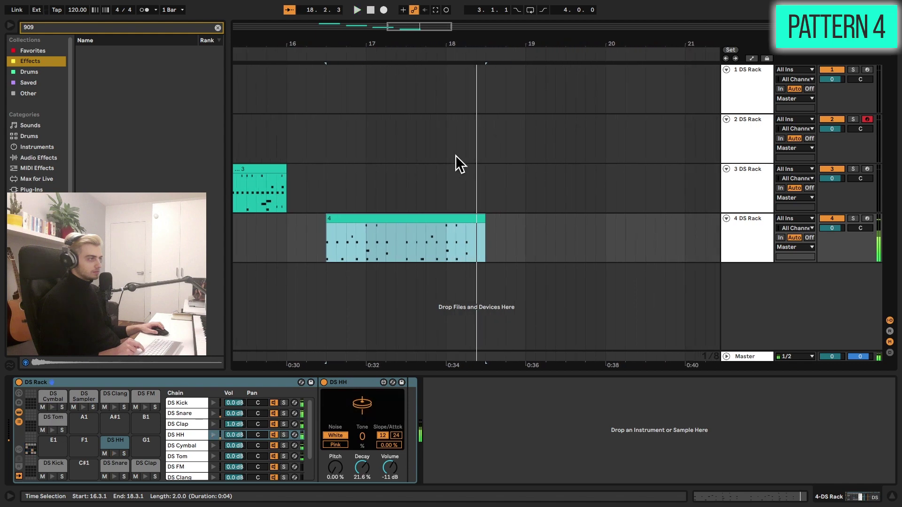
key("space")
- Show and audition the DS Kick, DS Snare, DS Clap, DS HH and DS Tom in the 4 DS Rack
left_click(50, 467)
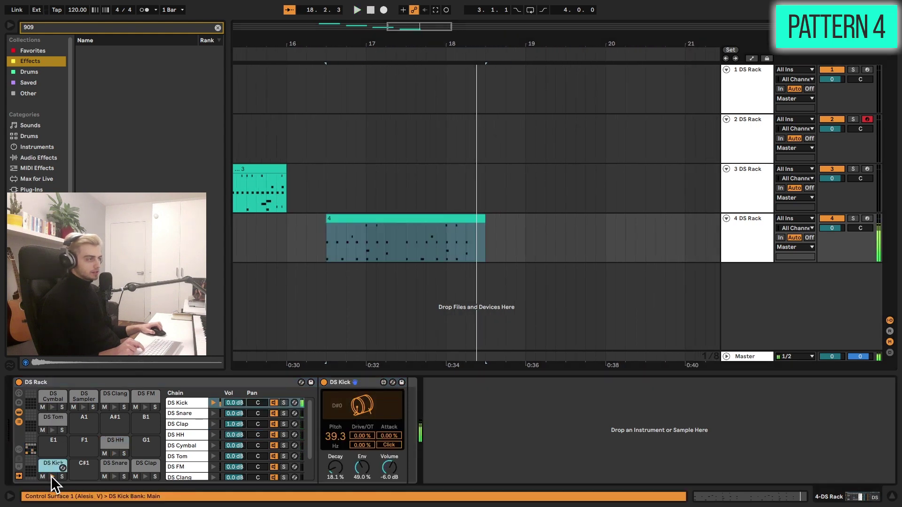
left_click(126, 468)
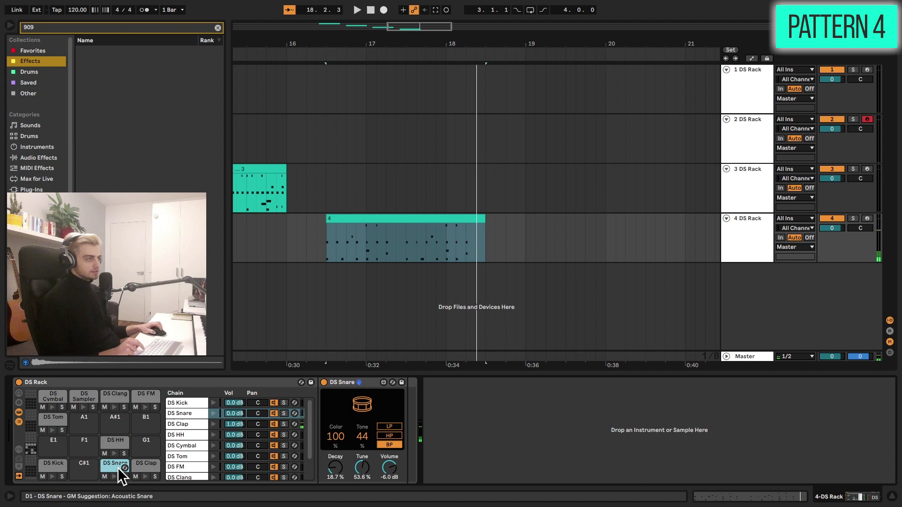
left_click(147, 470)
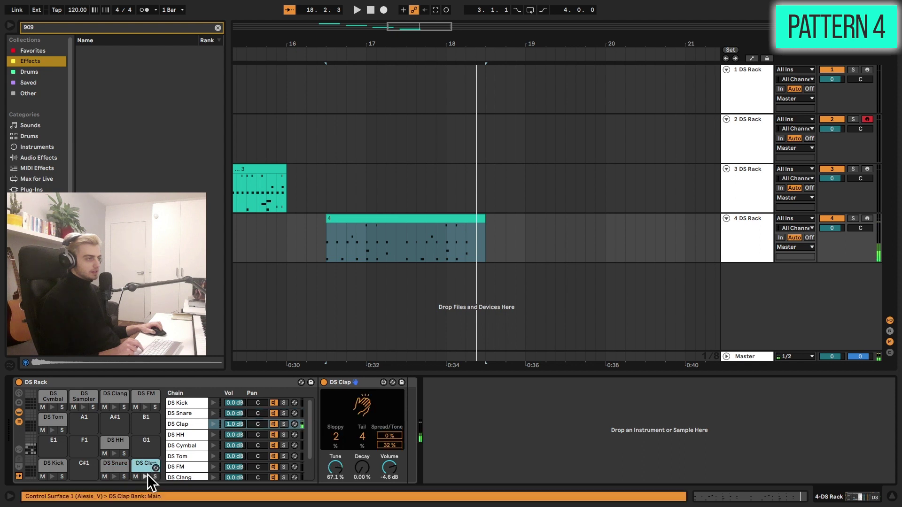
left_click(112, 447)
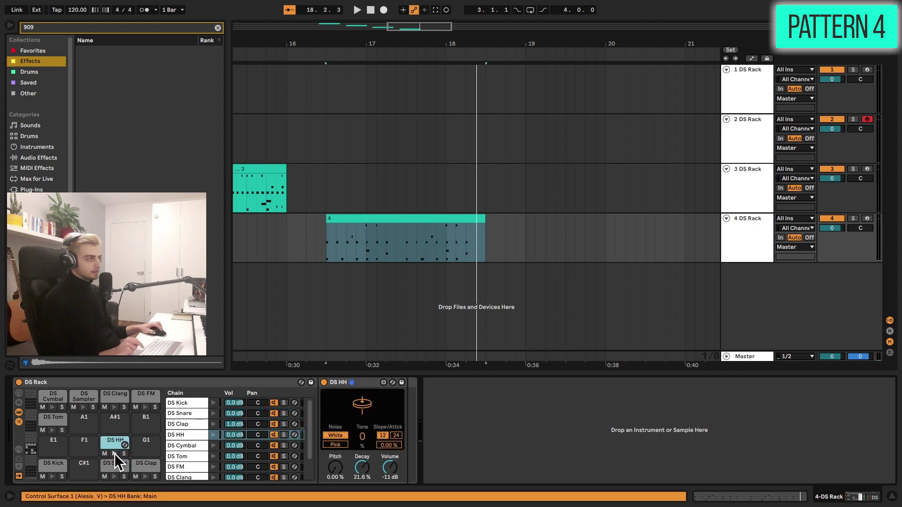
left_click(114, 452)
left_click(115, 453)
left_click(114, 453)
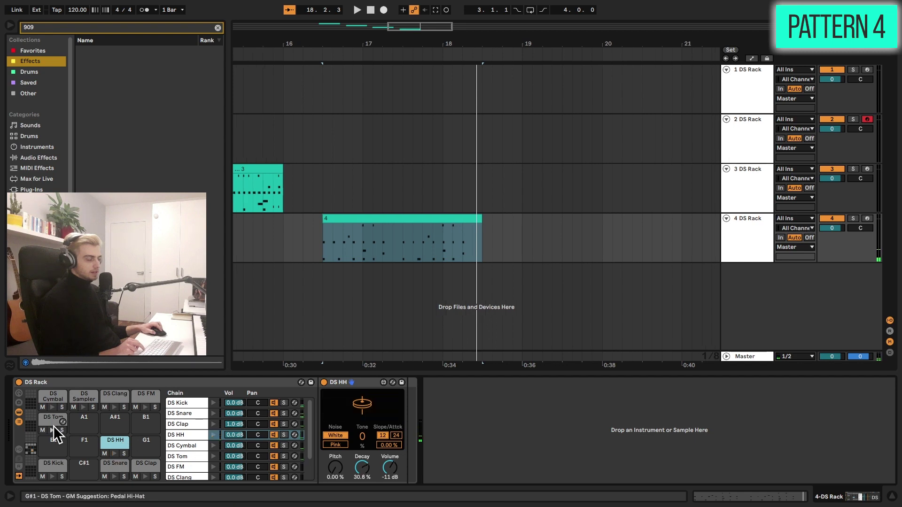
left_click(54, 435)
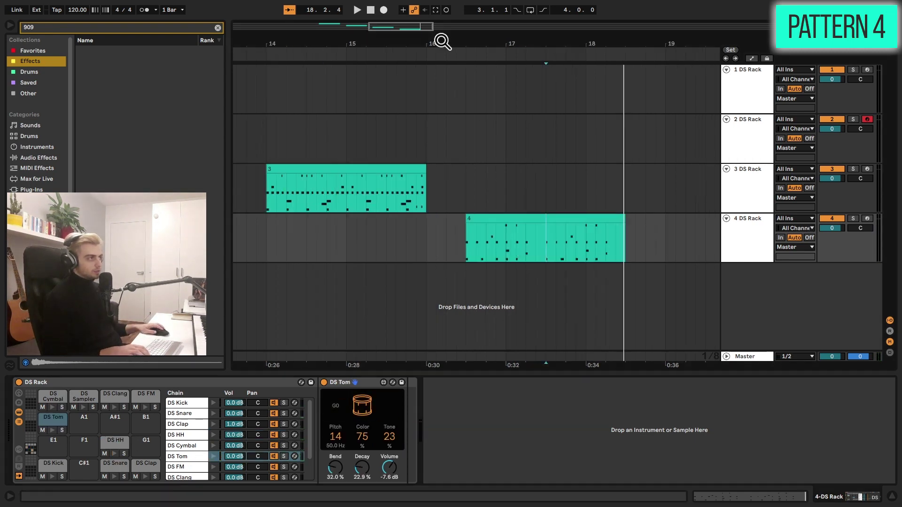
- Fit all four pattern clips in the arrangement view and place the insert marker at the start of clip 4
left_click_drag(443, 41, 551, 38)
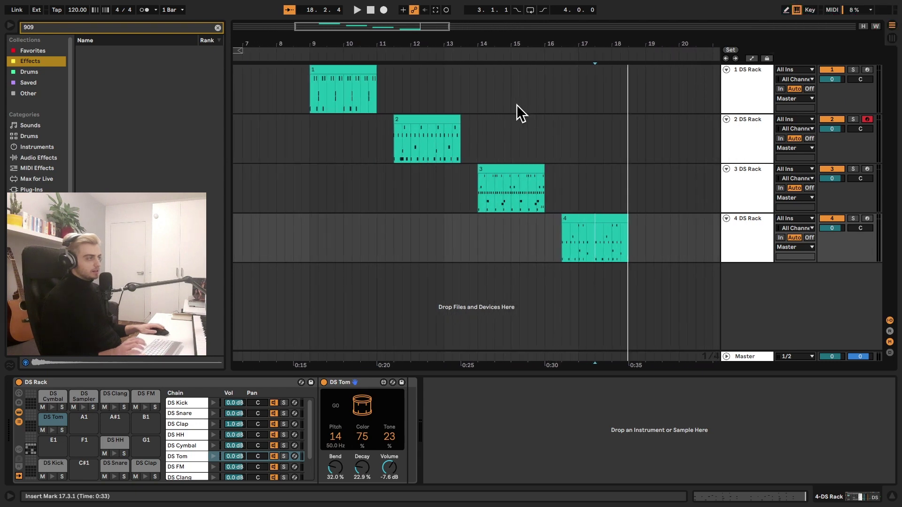
left_click(563, 239)
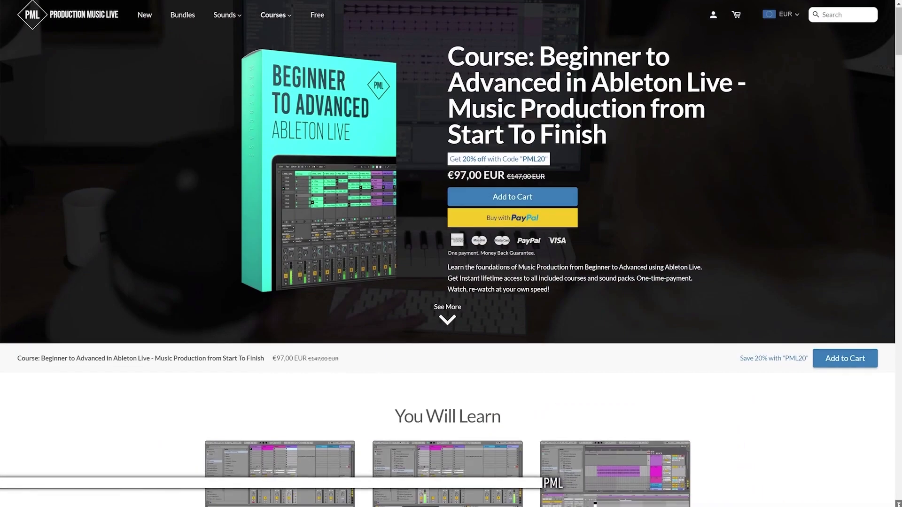
- Switch to the browser, look through the Beginner to Advanced in Ableton Live course page, and open a course from the product list
scroll(447, 254, "down", 8)
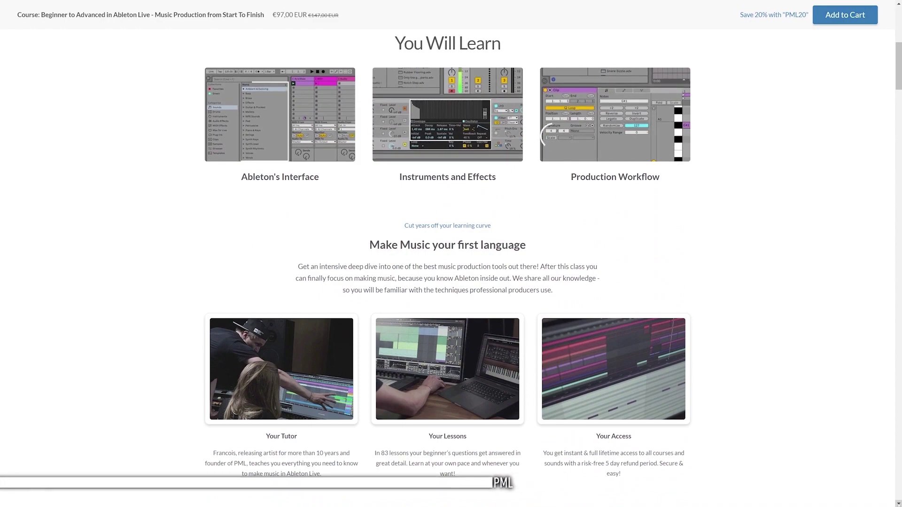
scroll(448, 254, "down", 10)
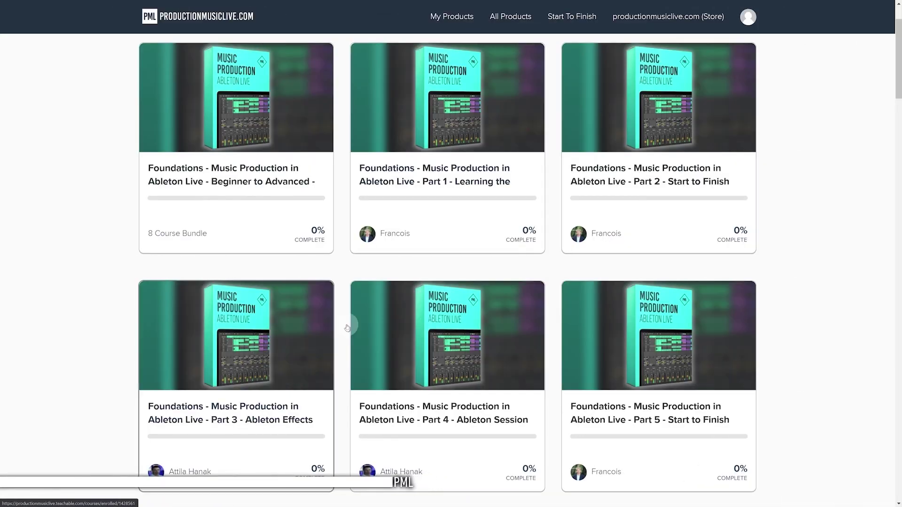
left_click(449, 215)
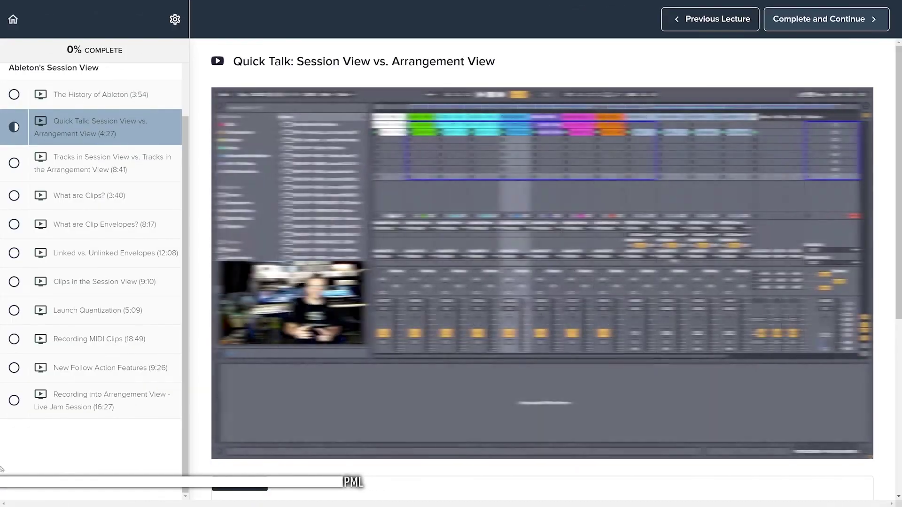